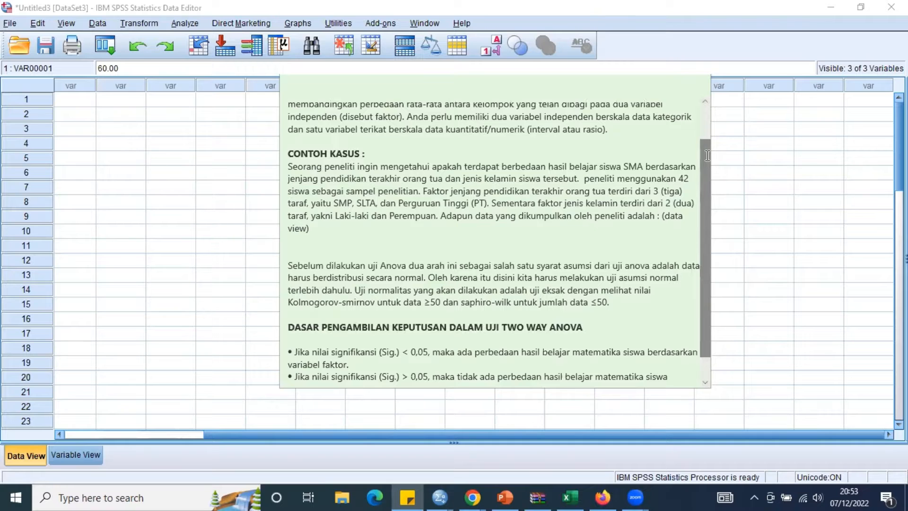
Read the example case in the note and look through all rows of the dataset in the Data Editor.
drag(707, 155, 697, 174)
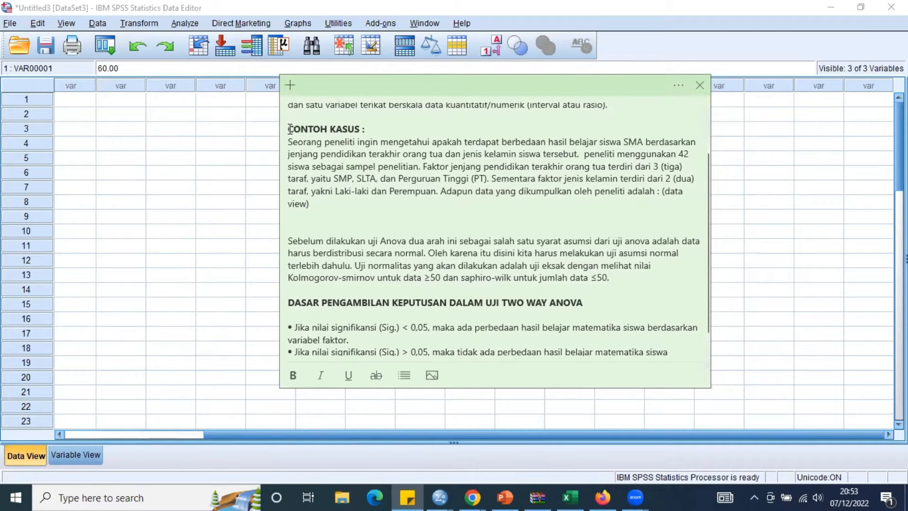
drag(290, 128, 365, 127)
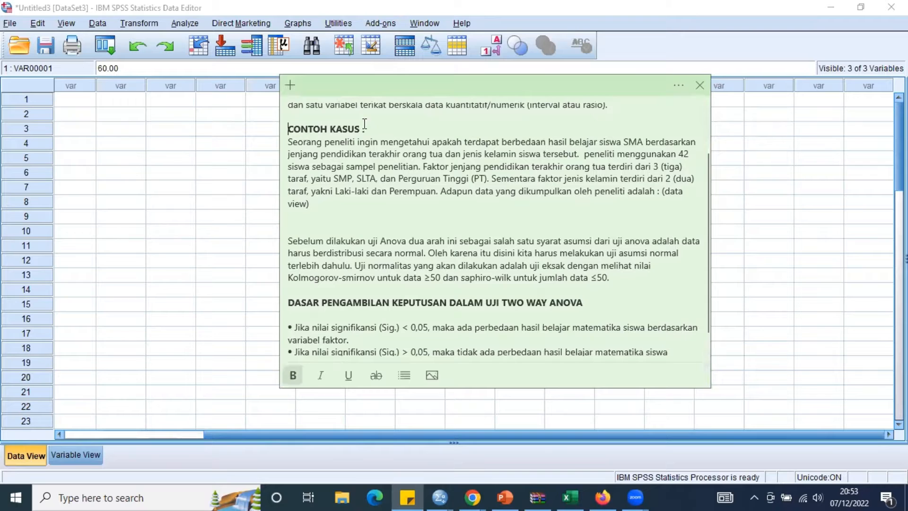
click(363, 221)
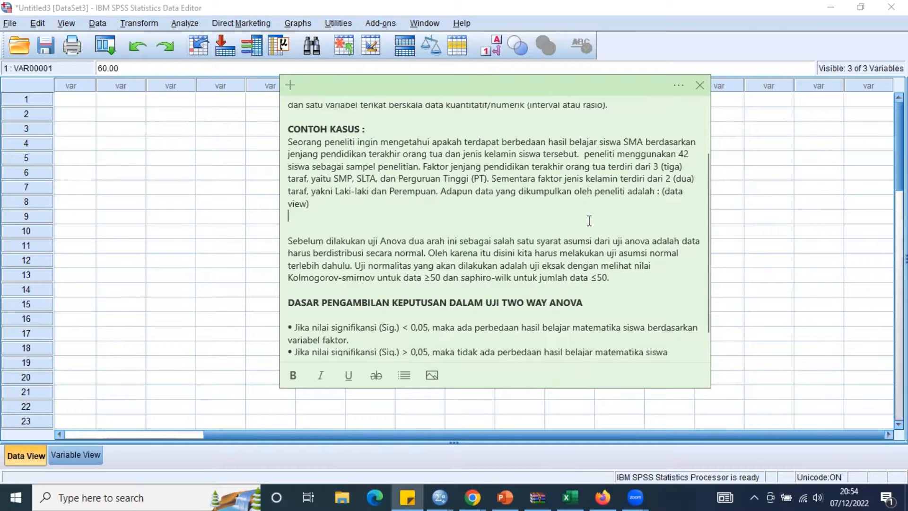
click(30, 460)
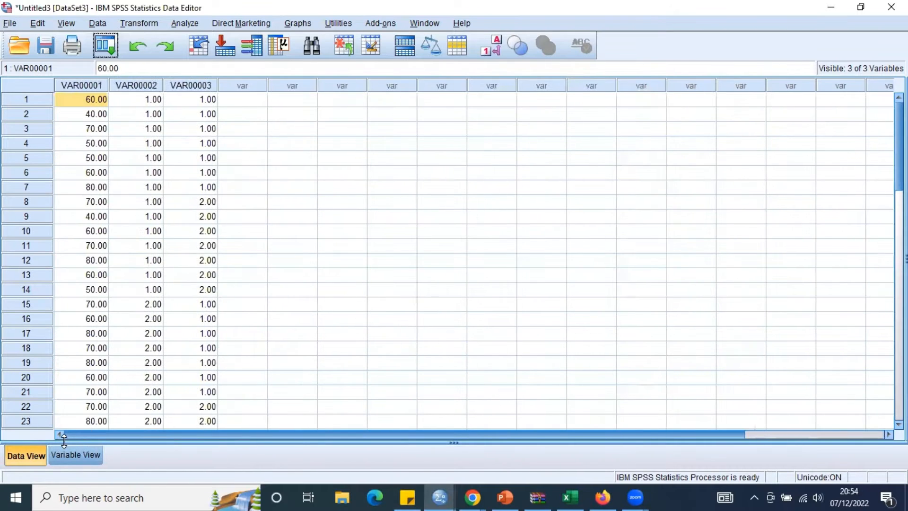
scroll(154, 198, down, 9)
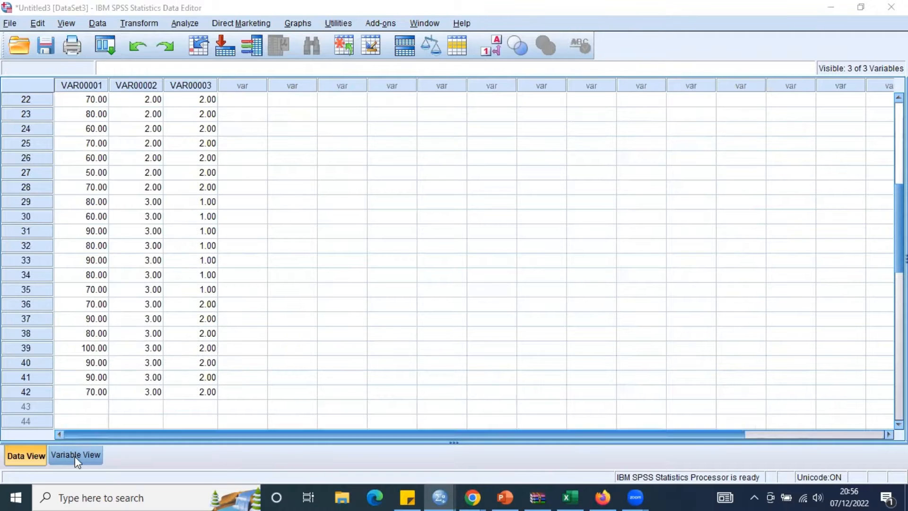
Rename the first variable, VAR00001, as Hasil and set its decimals to 0.
click(78, 454)
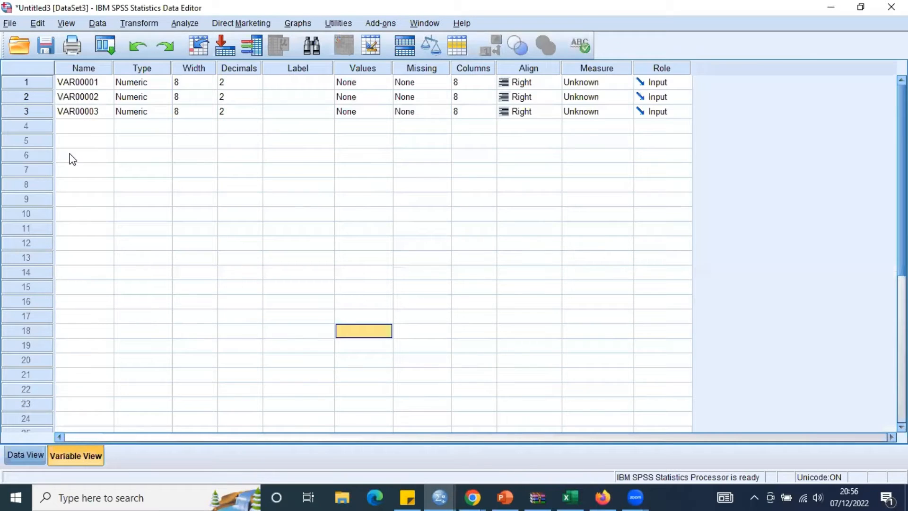
click(102, 82)
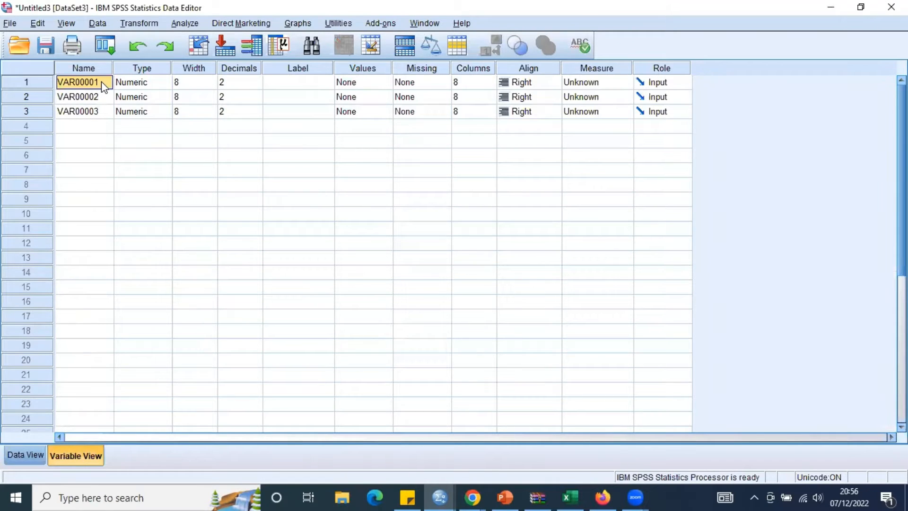
text(Hasil)
click(235, 84)
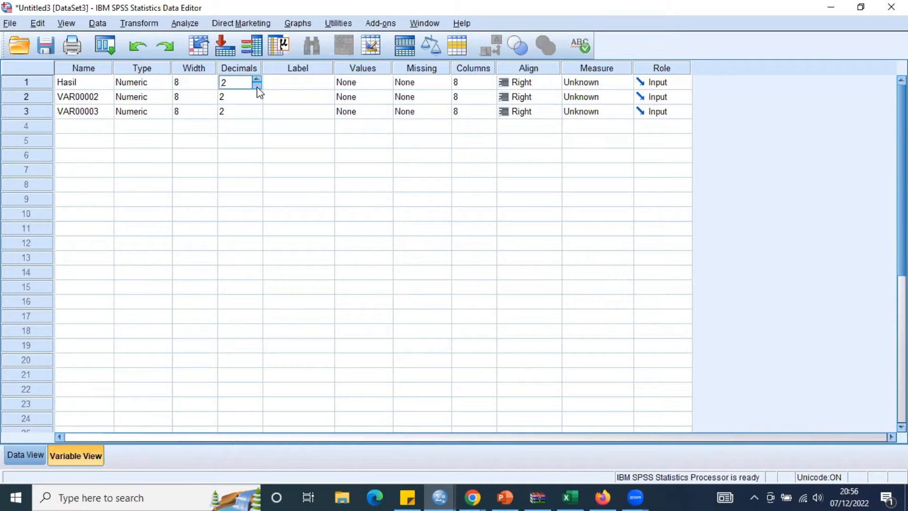
click(256, 87)
click(257, 87)
Give the Hasil variable the label "Hasil Belajar Siswa".
click(282, 85)
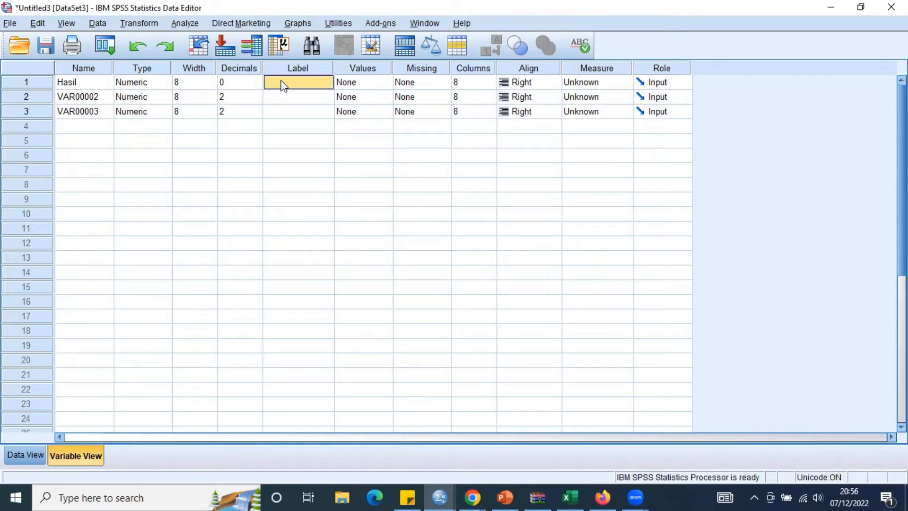
text(Hasil)
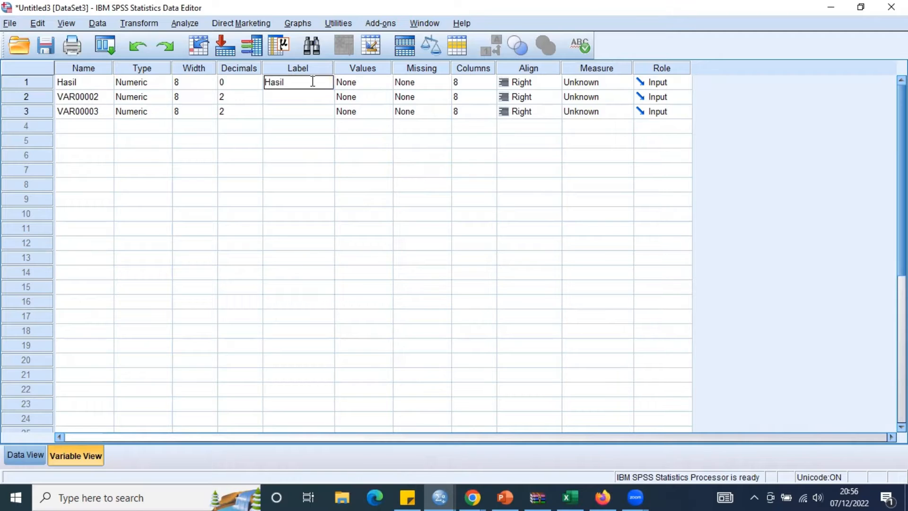
text( Belajar Siswa)
Rename the second variable, VAR00002, as Pendidikan and set its decimals to 0.
click(97, 98)
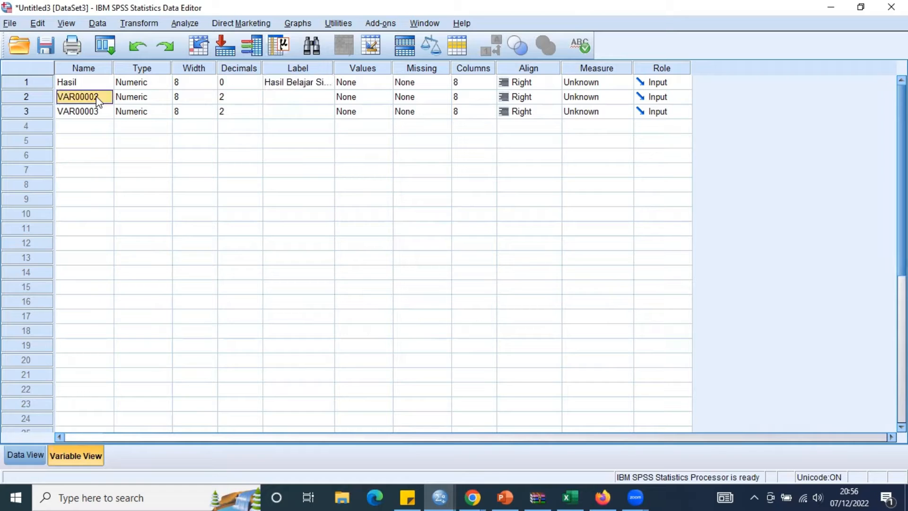
text(Pendidikan)
click(243, 97)
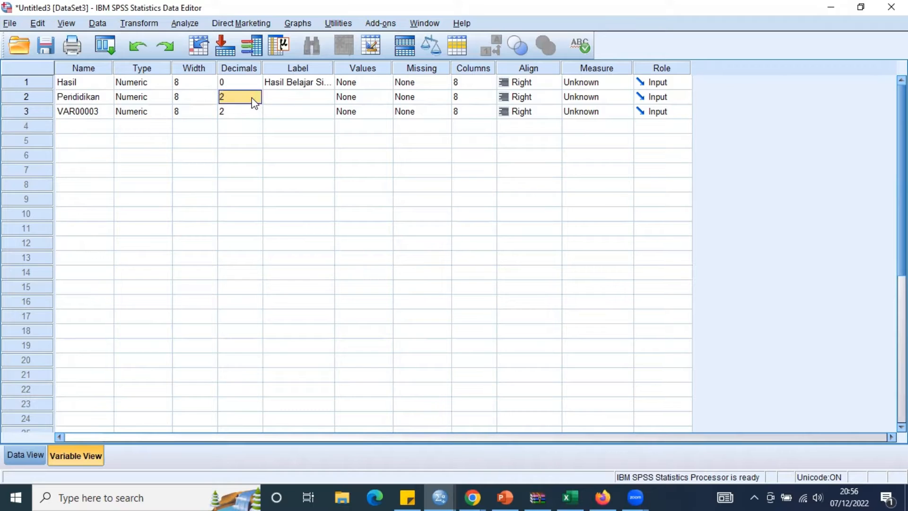
click(256, 100)
click(257, 100)
Give the Pendidikan variable the label "Jenjang Pendidikan Terakhir".
click(283, 103)
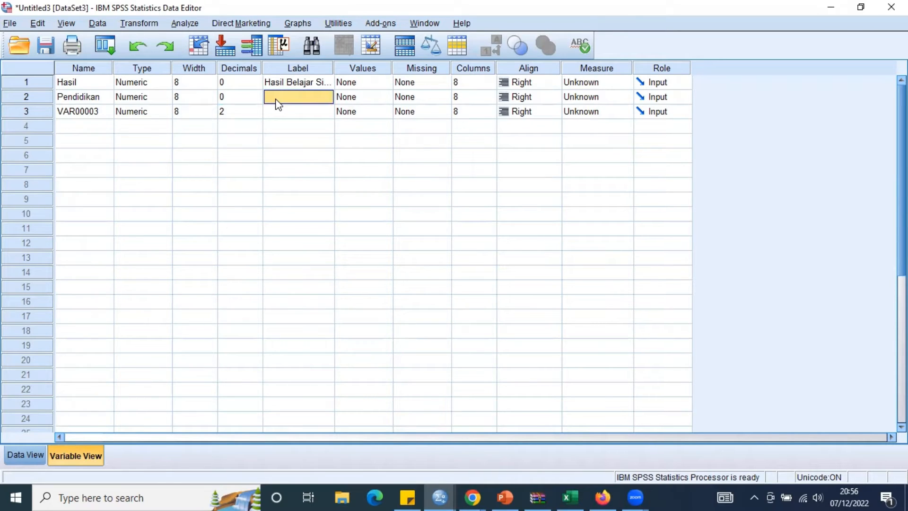
text(P)
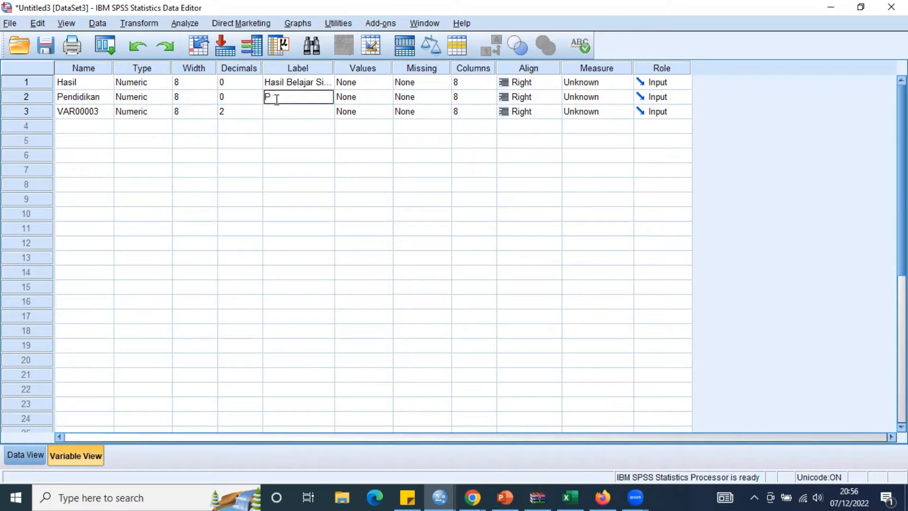
key(BackSpace)
text(Jenjang)
key(BackSpace)
key(BackSpace)
key(BackSpace)
key(BackSpace)
text(jang Pendidikan)
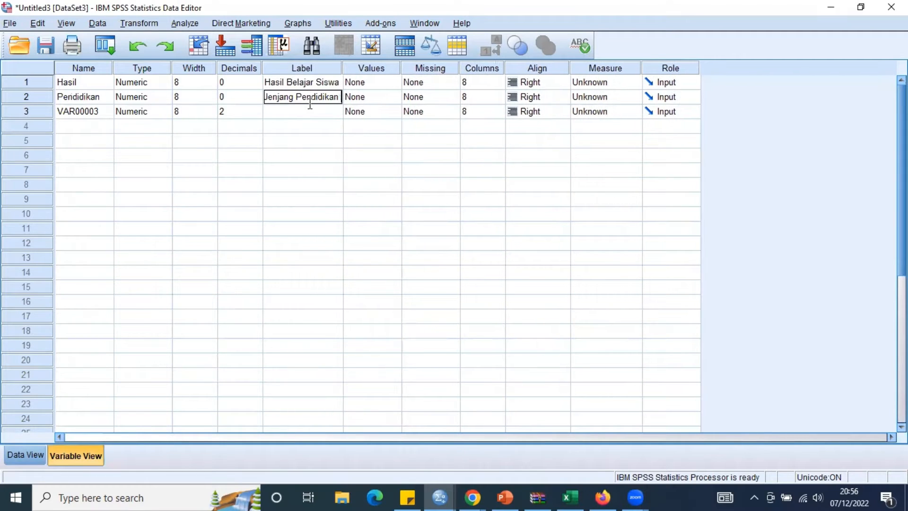
text( Terakhir)
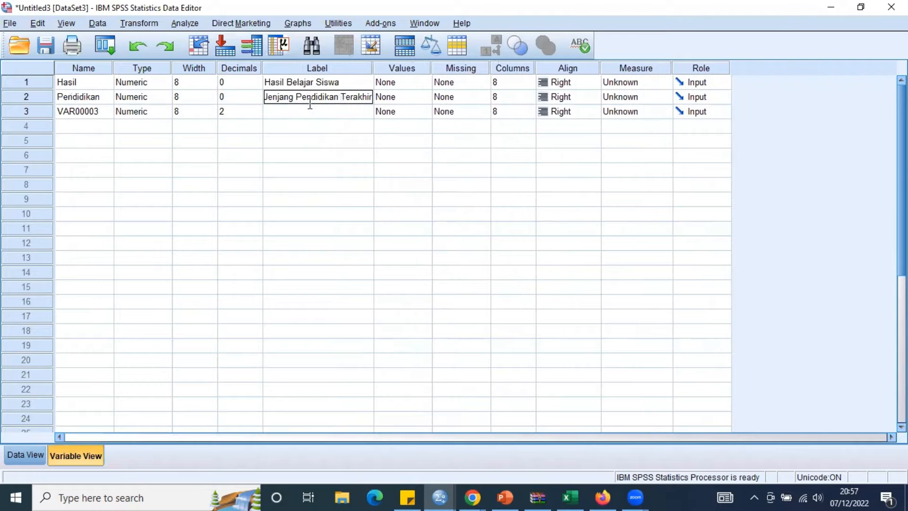
Rename the third variable, VAR00003, as JK and set its decimals to 0.
click(76, 112)
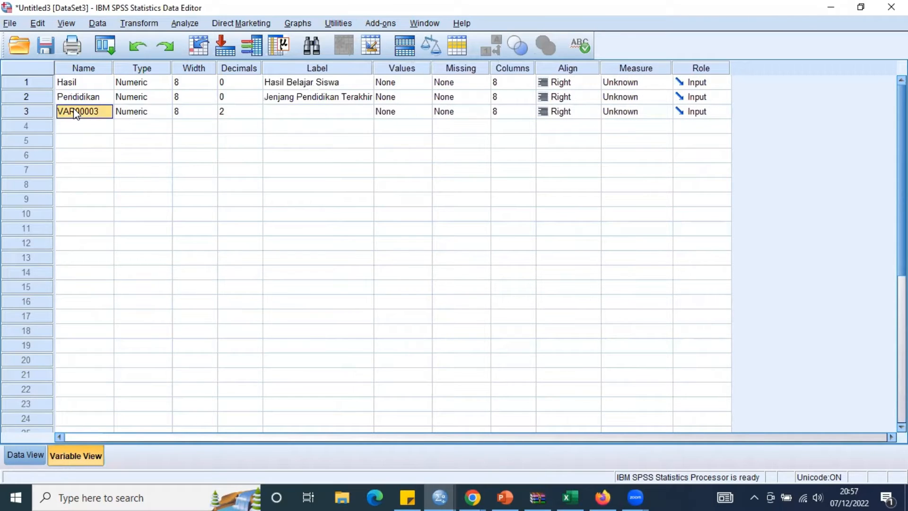
text(JK)
click(247, 111)
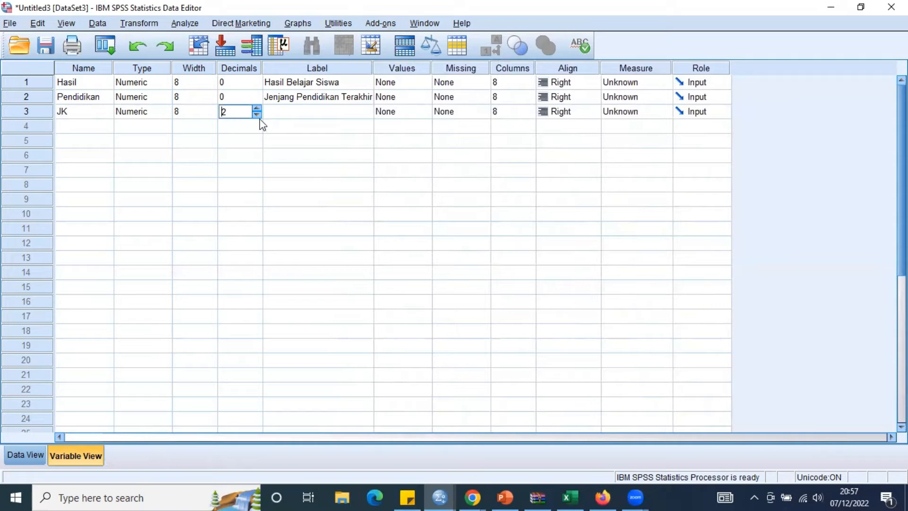
click(256, 116)
click(255, 115)
Give the JK variable the label "Jenis Kelamin".
click(297, 114)
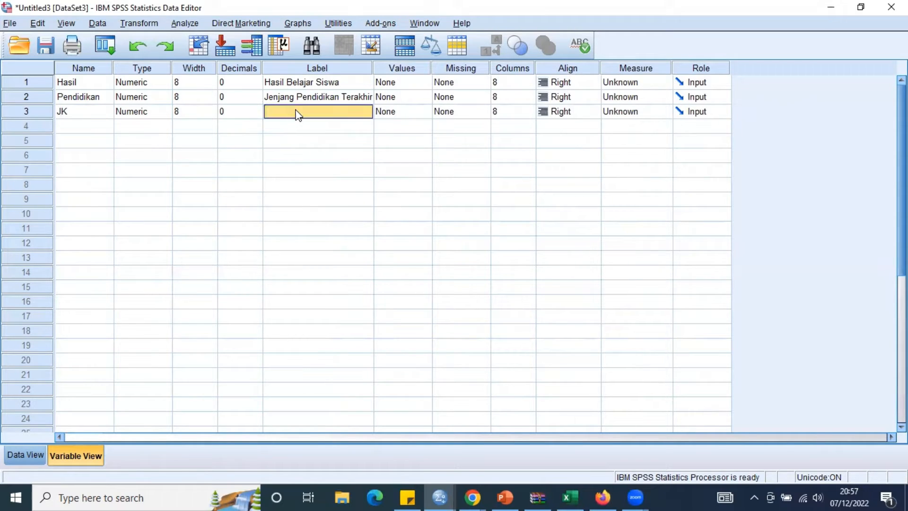
text(J)
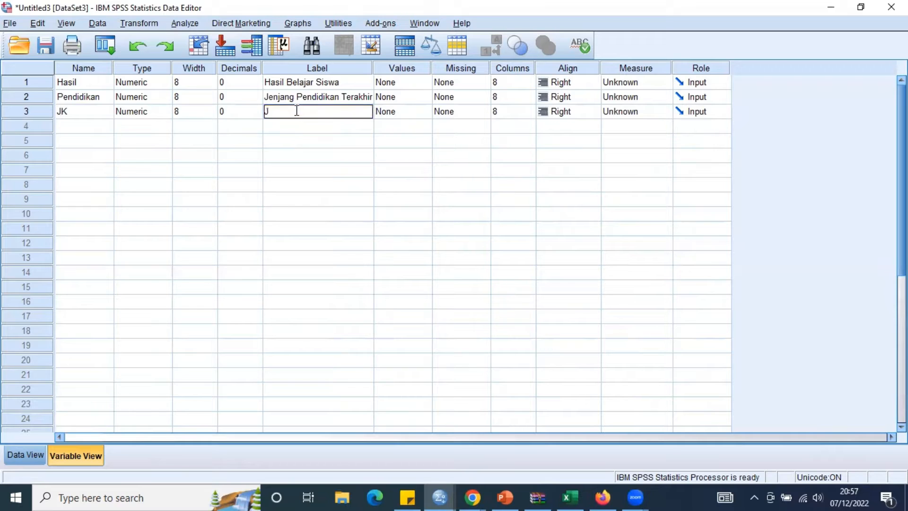
text(enis Kelamin)
Start the value labels of the Pendidikan variable by adding 1 = "SMP".
click(397, 99)
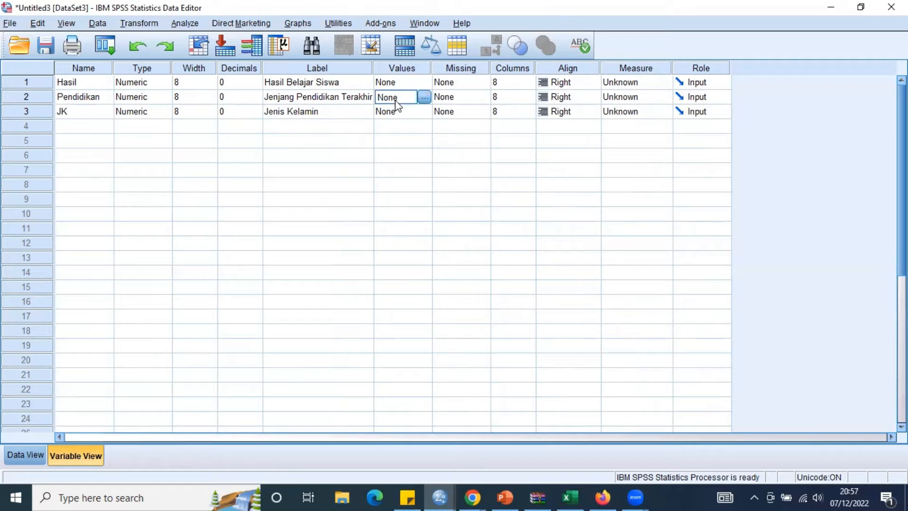
click(424, 97)
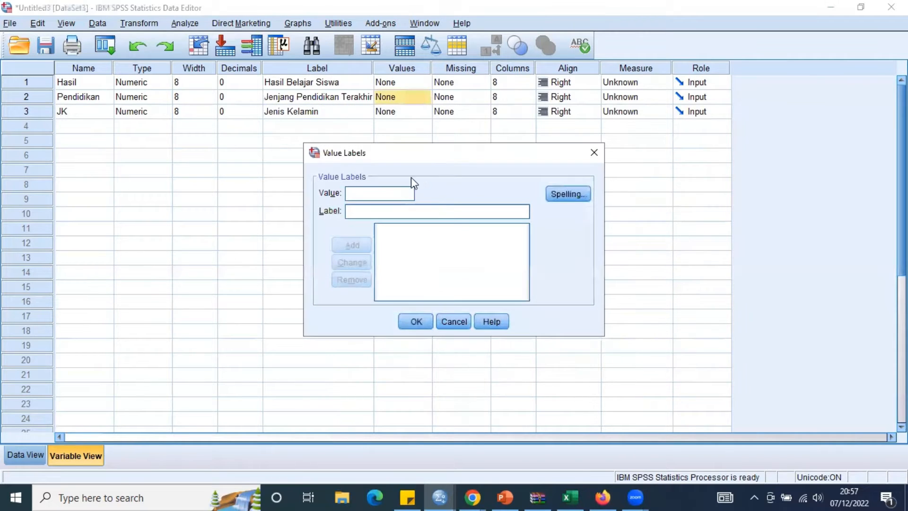
text(1)
click(437, 214)
text(SMP)
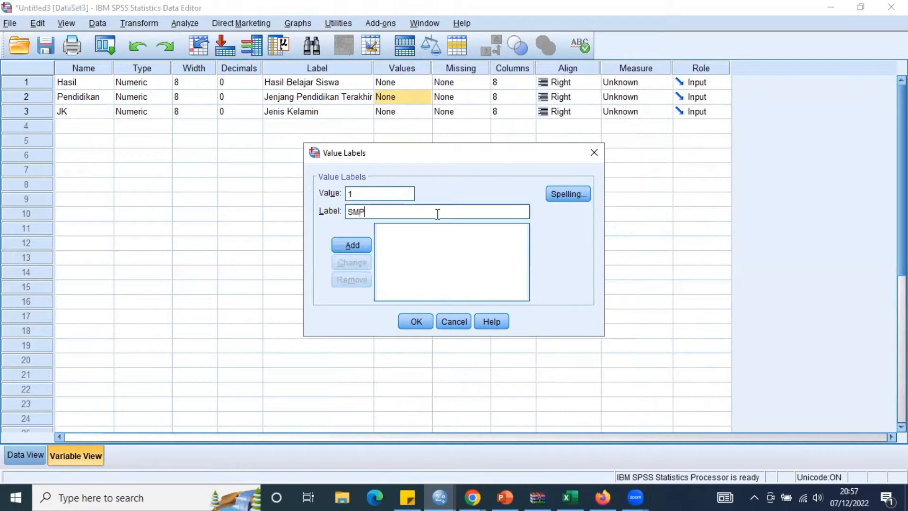
click(360, 244)
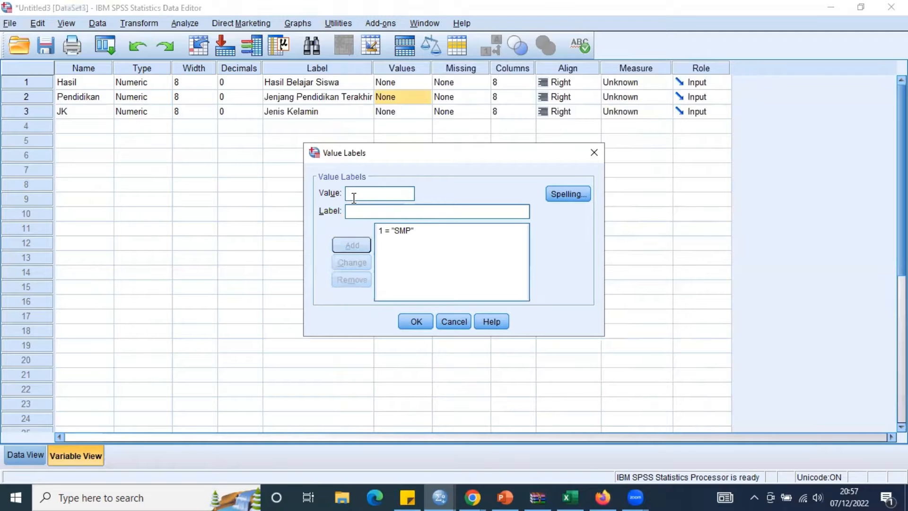
Add the value labels 2 = "SMA" and 3 = "PT" for Pendidikan and apply the set.
text(2)
click(388, 209)
text(SMA)
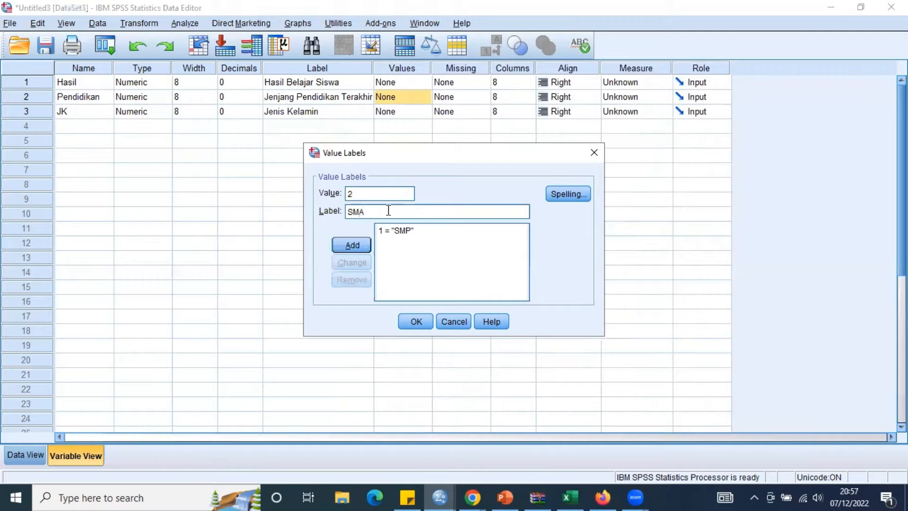
click(355, 245)
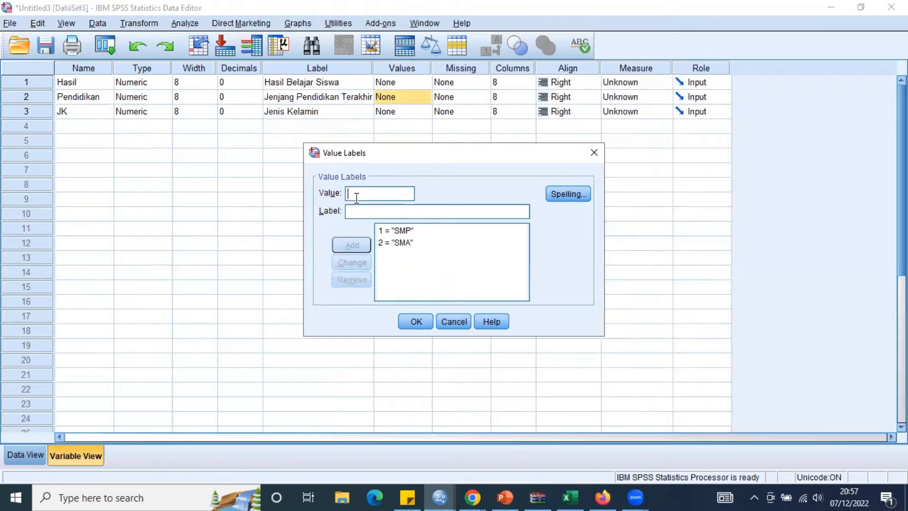
text(3)
click(371, 211)
text(P)
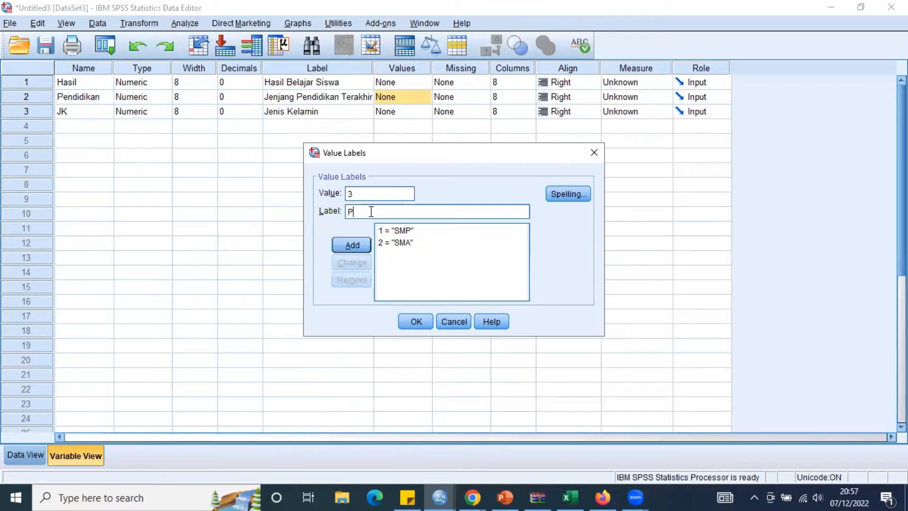
text(T)
click(334, 245)
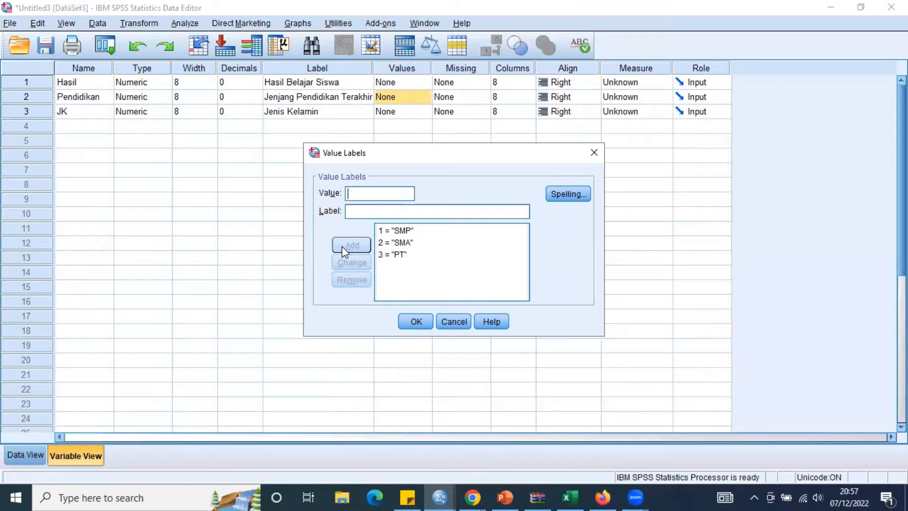
click(415, 321)
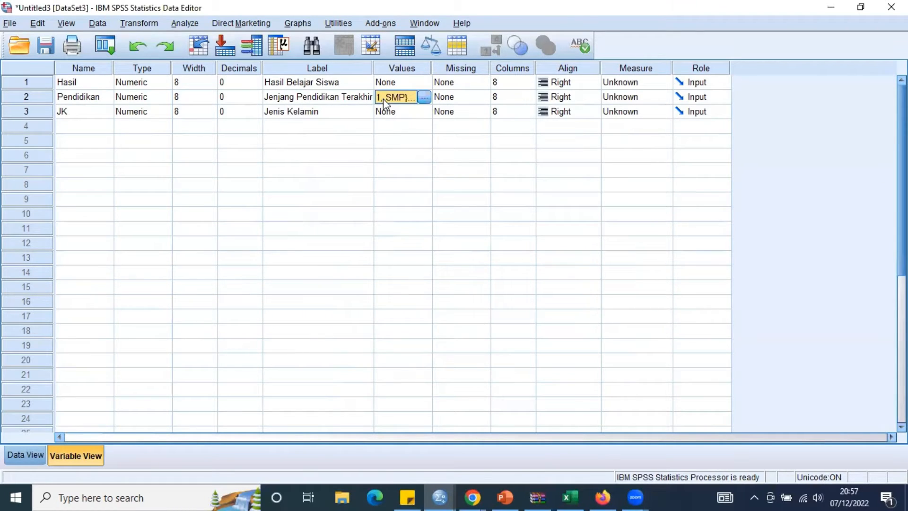
Start the value labels of the JK variable by adding 1 = "Laki-laki".
click(422, 116)
click(424, 113)
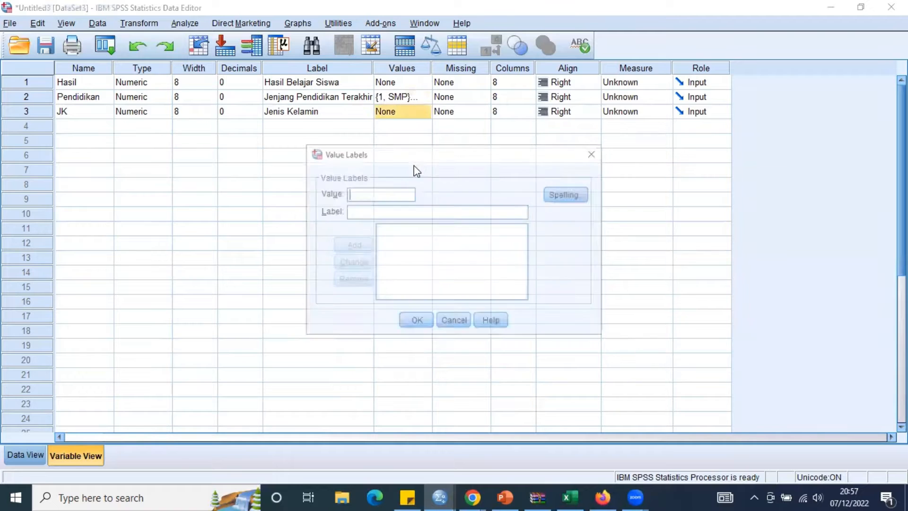
text(1)
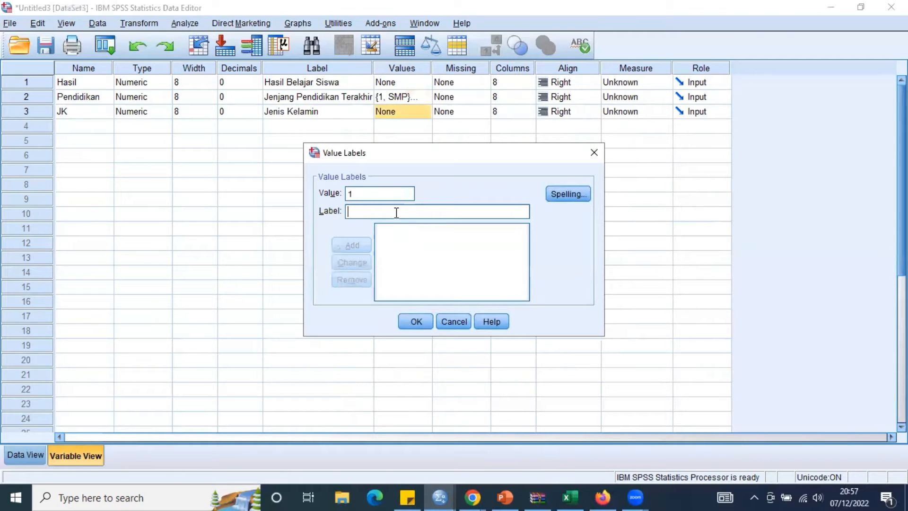
text(LAki)
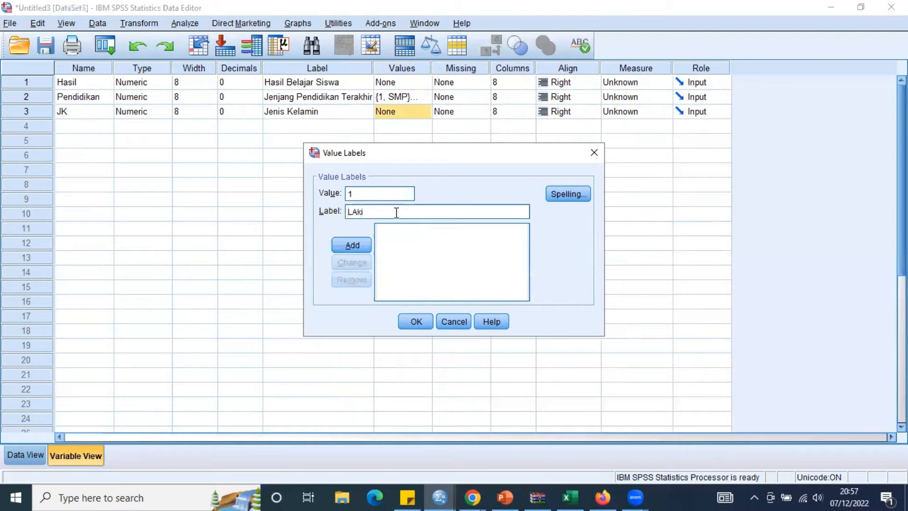
key(BackSpace)
key(BackSpace)
key(BackSpace)
text(aki-laki)
click(356, 246)
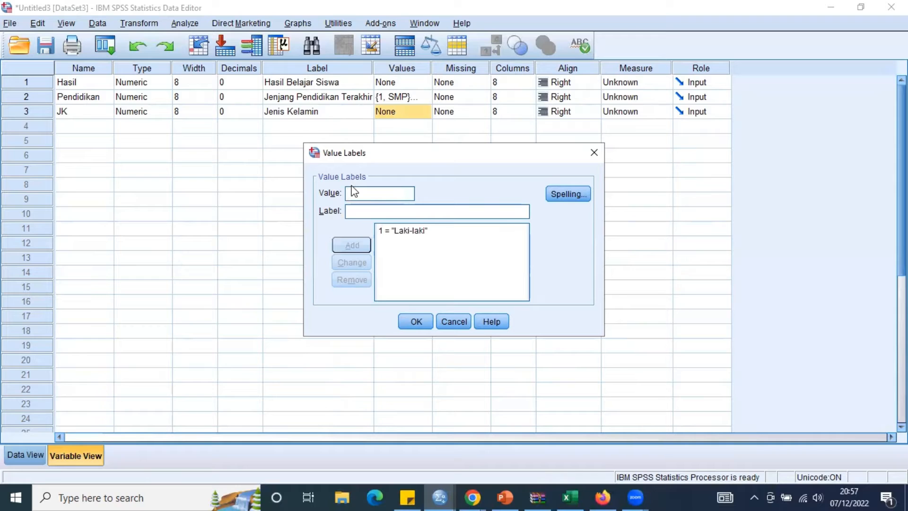
Add the value label 2 = "Perempuan" for JK and apply the set.
text(2)
click(358, 212)
text(Pere)
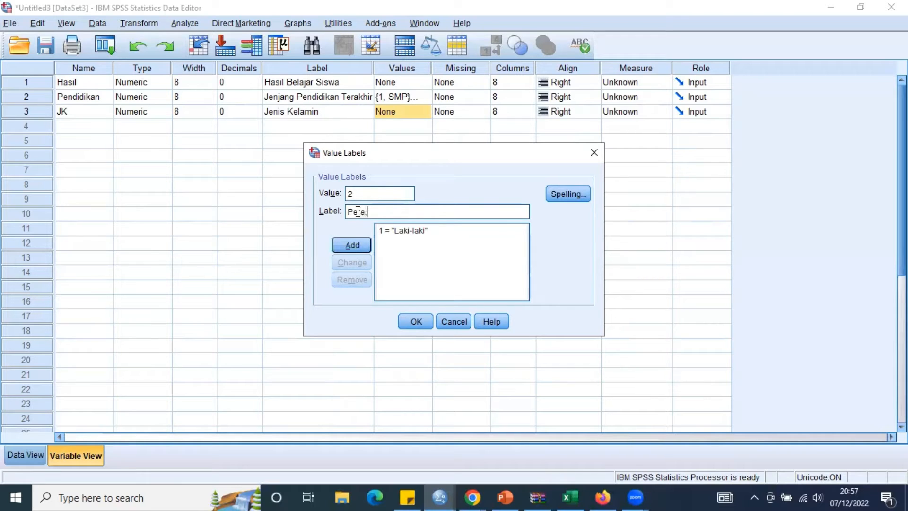
text(mpuan)
click(341, 245)
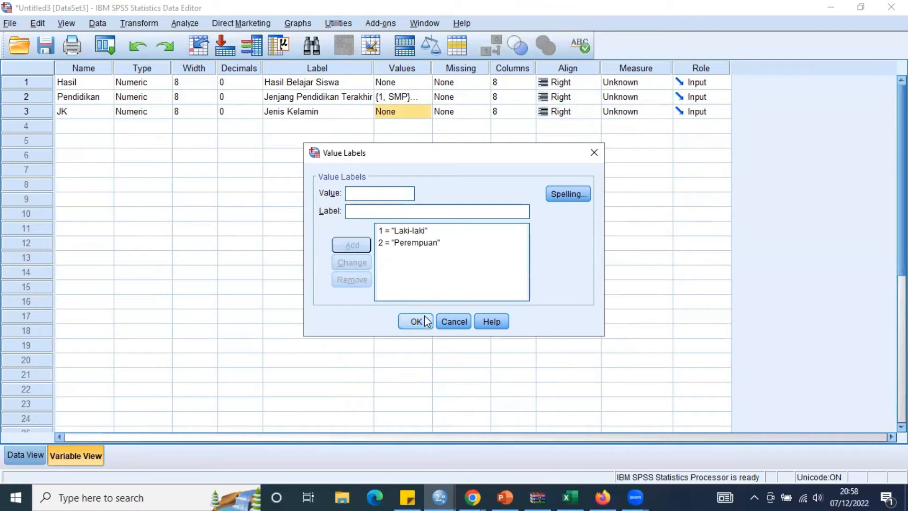
click(408, 317)
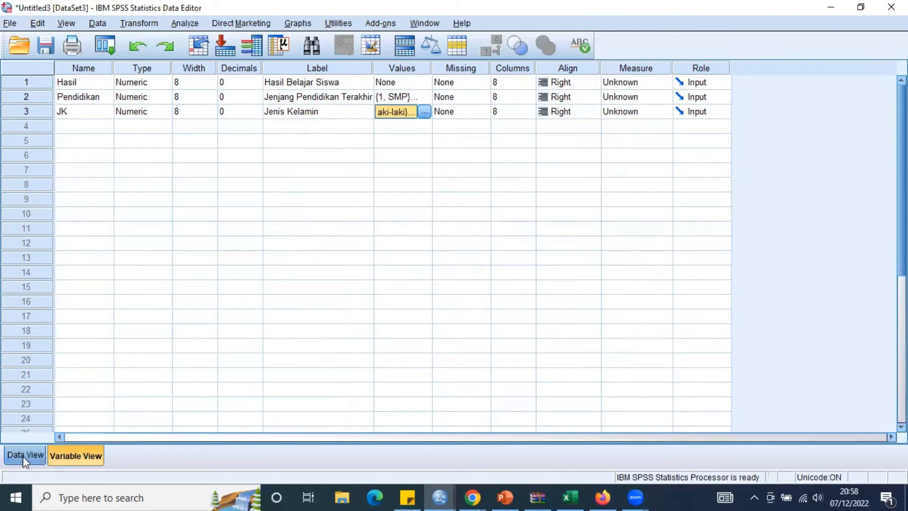
Return to the data rows and read the example case and normality assumption in the sticky note.
click(23, 455)
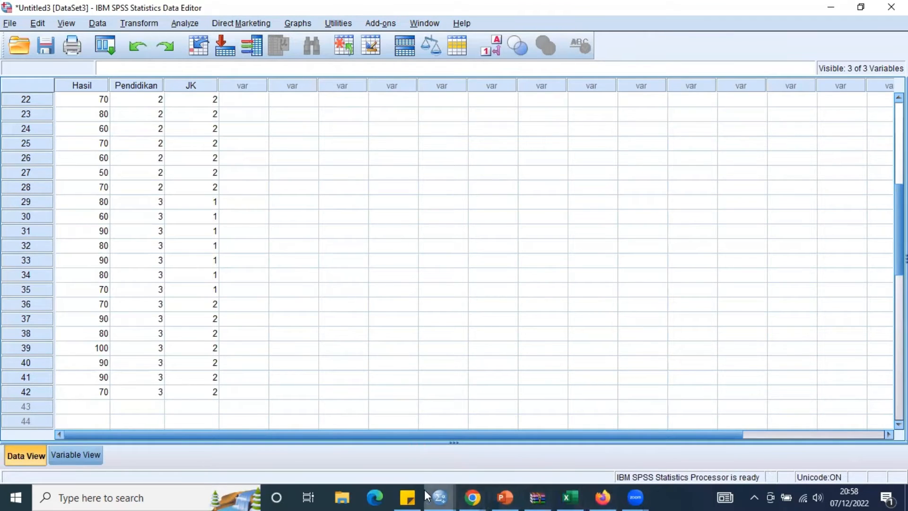
click(405, 496)
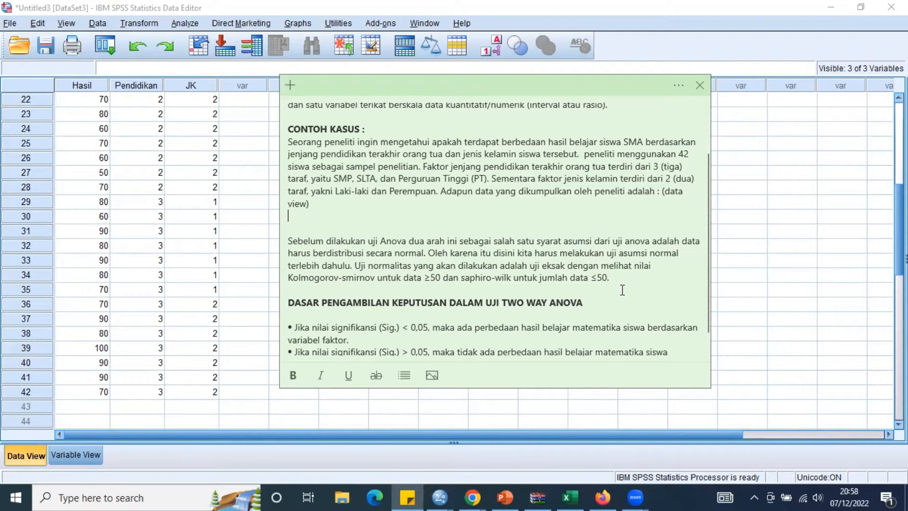
click(805, 66)
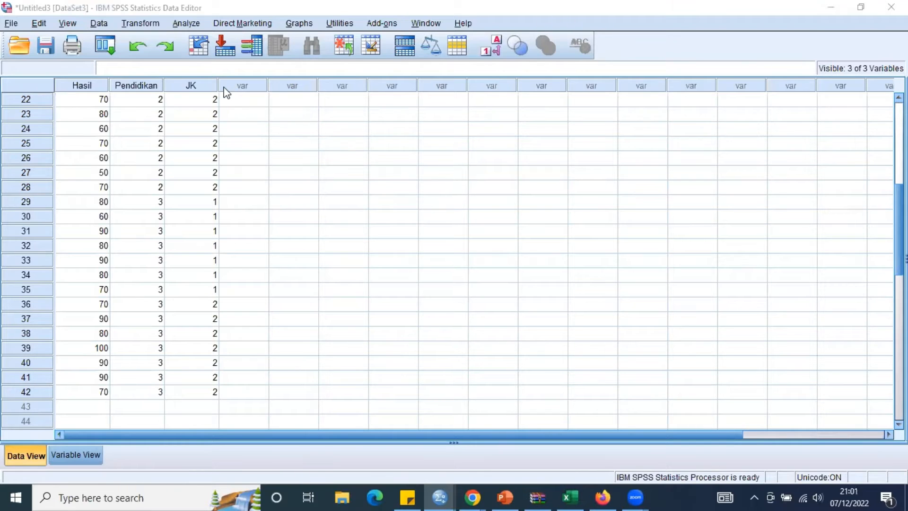
Start an Explore analysis with Hasil Belajar Siswa as the dependent variable.
click(187, 23)
mouse_move(271, 62)
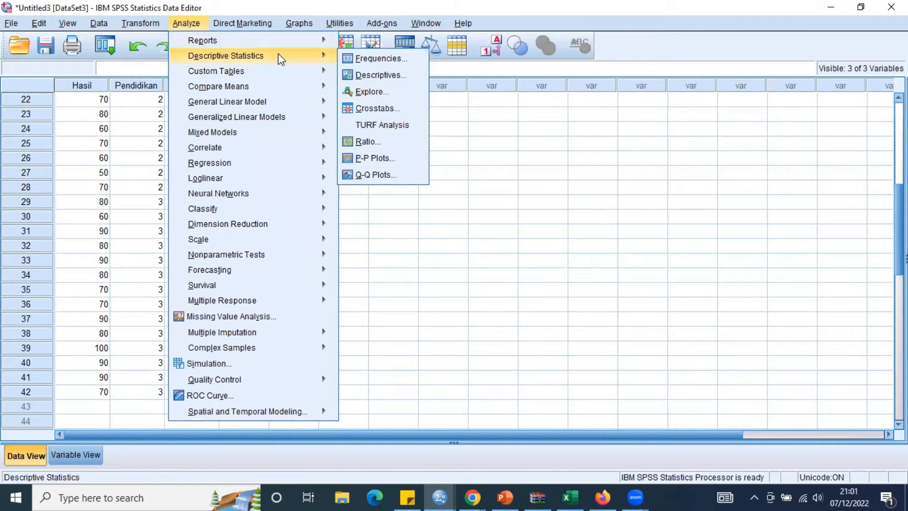
click(385, 92)
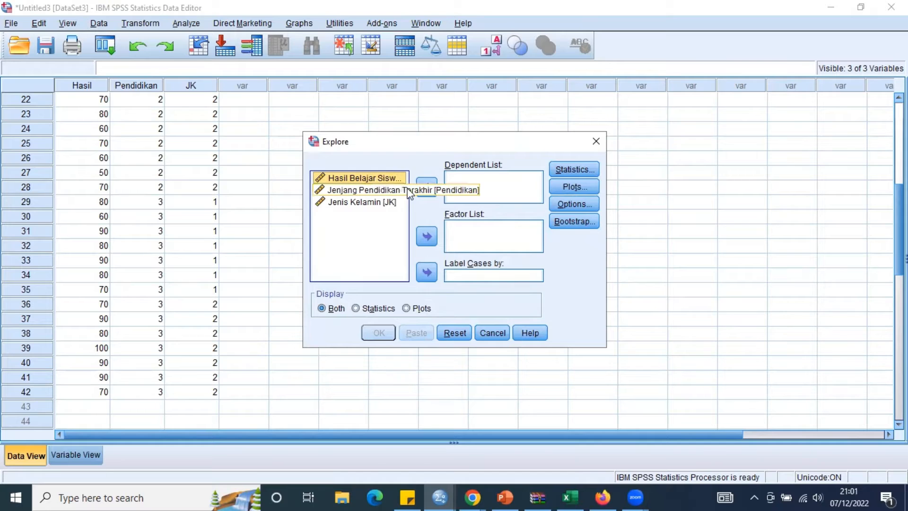
click(432, 193)
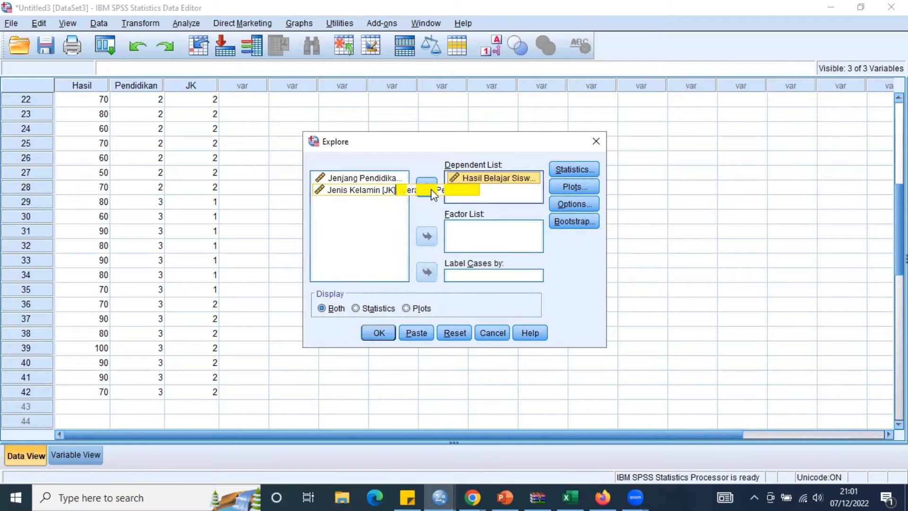
Enable normality plots with tests, restrict the Explore display to plots only, and run the analysis.
click(586, 191)
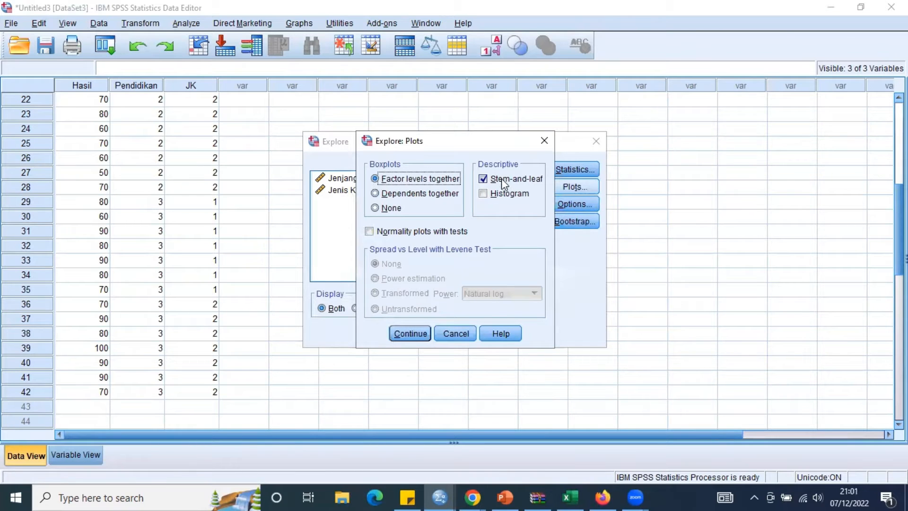
click(369, 231)
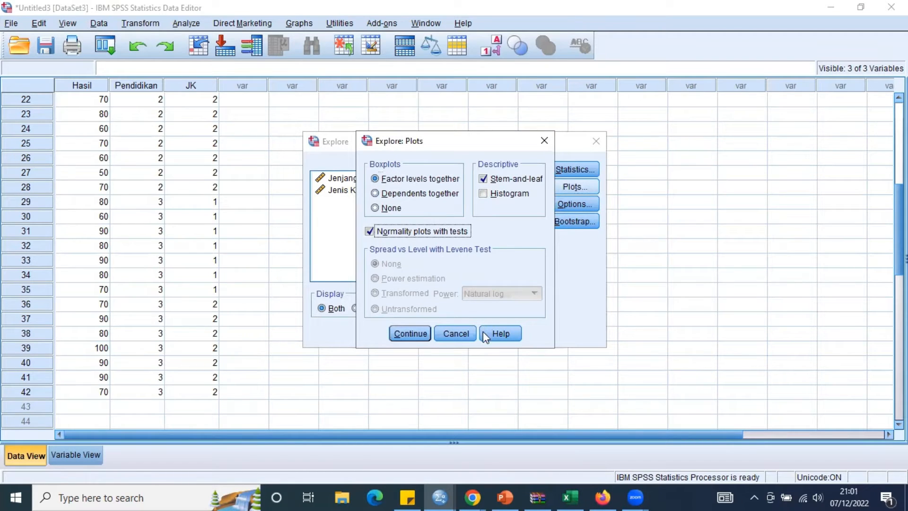
click(418, 332)
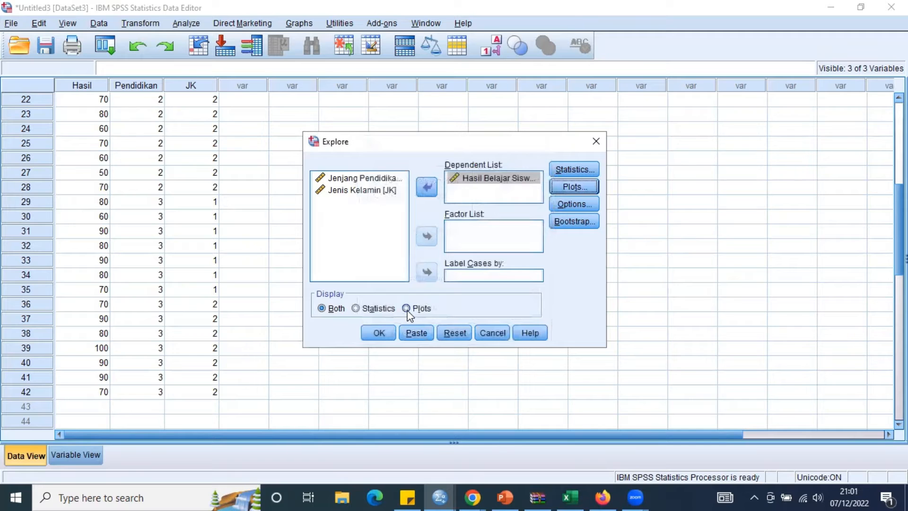
click(406, 309)
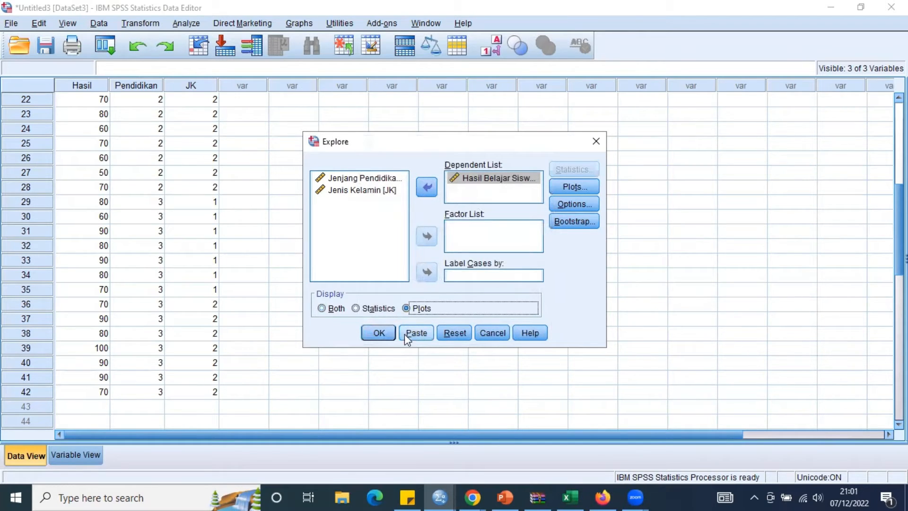
click(378, 333)
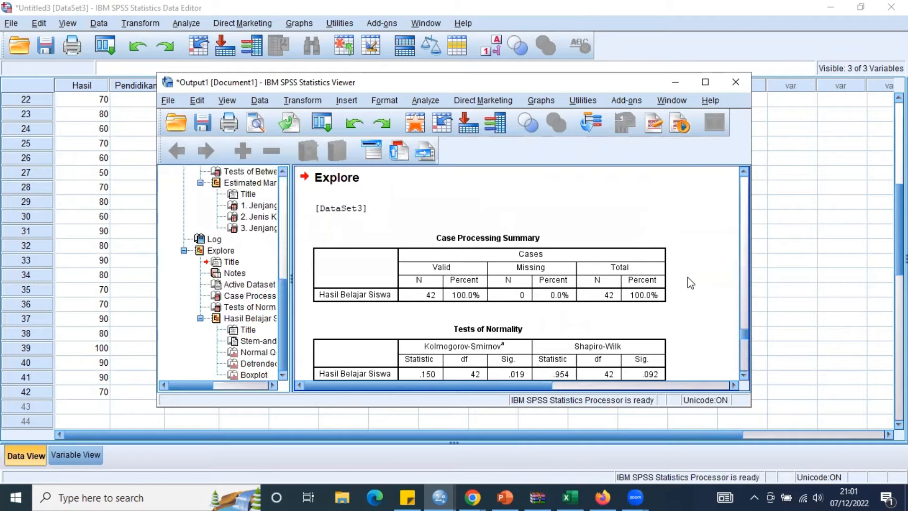
Maximize the output window to examine the Tests of Normality table, and return to the dataset.
click(705, 82)
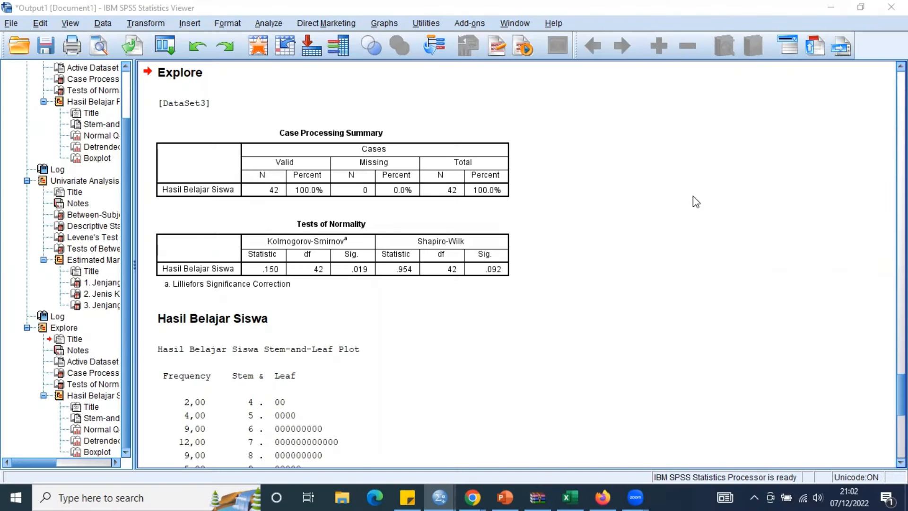
scroll(559, 225, down, 3)
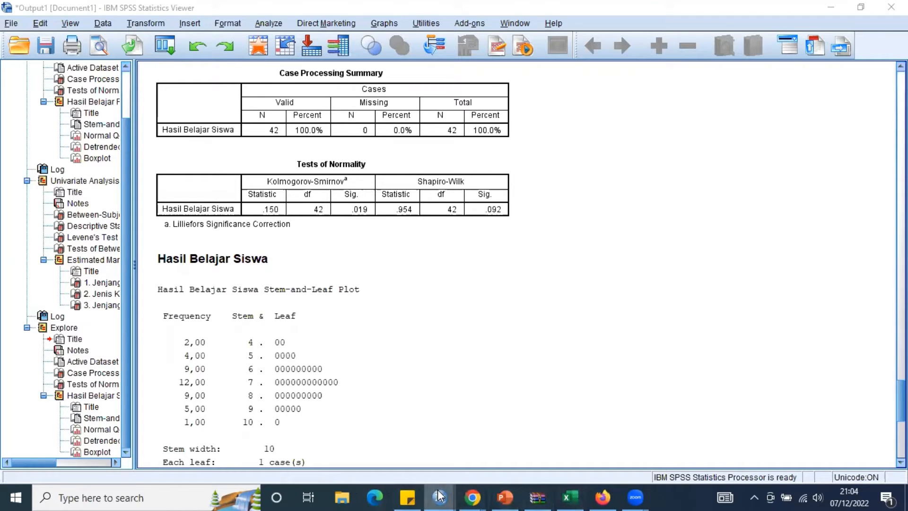
mouse_move(439, 497)
click(634, 427)
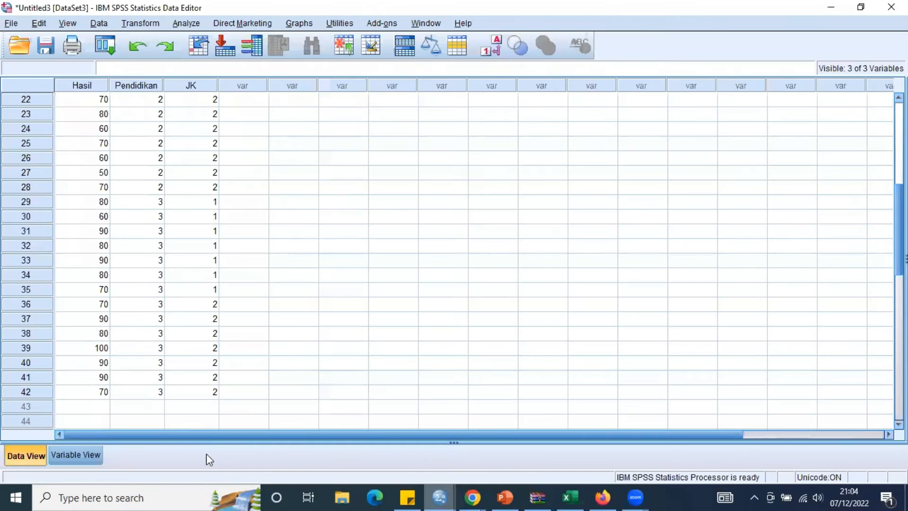
Set up a Univariate general linear model with Hasil Belajar Siswa as dependent variable and Pendidikan and JK as fixed factors.
click(186, 24)
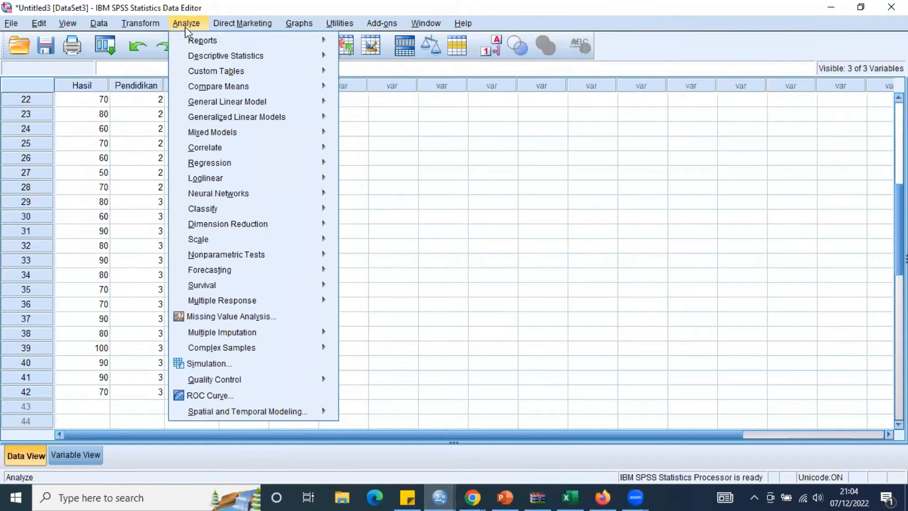
mouse_move(263, 101)
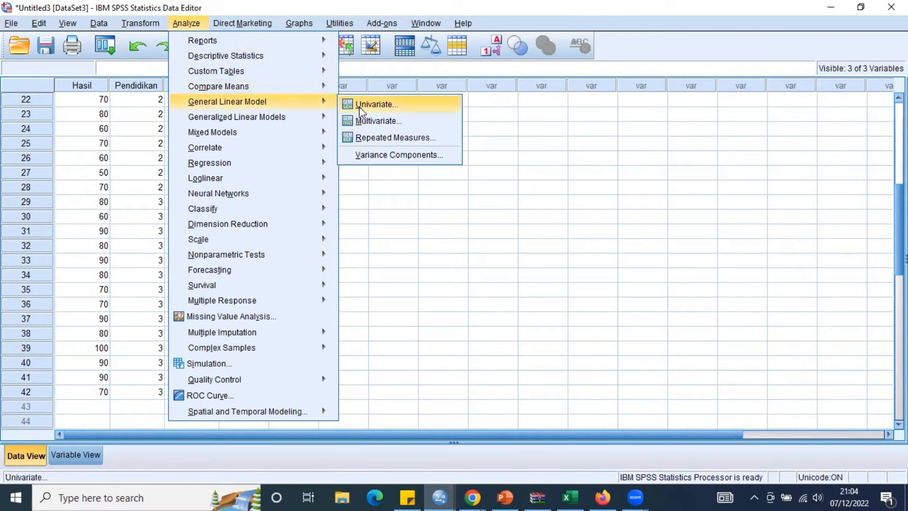
click(376, 105)
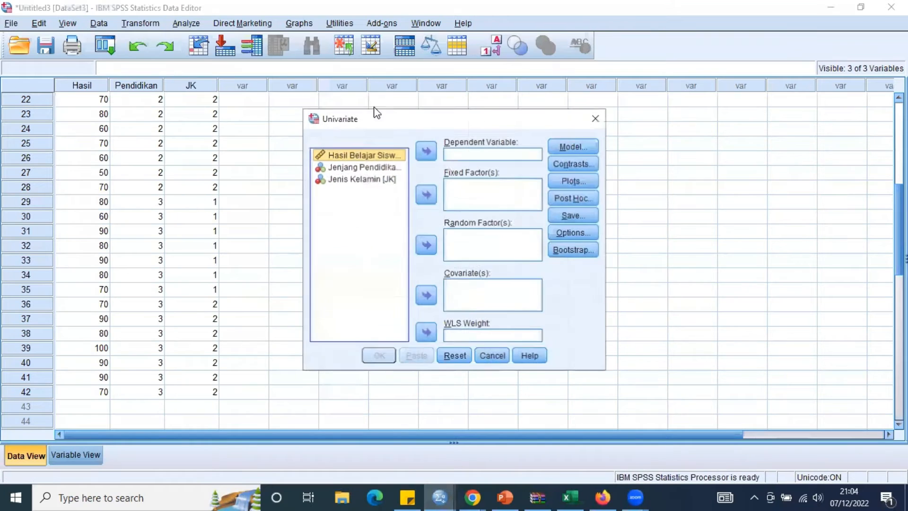
click(370, 180)
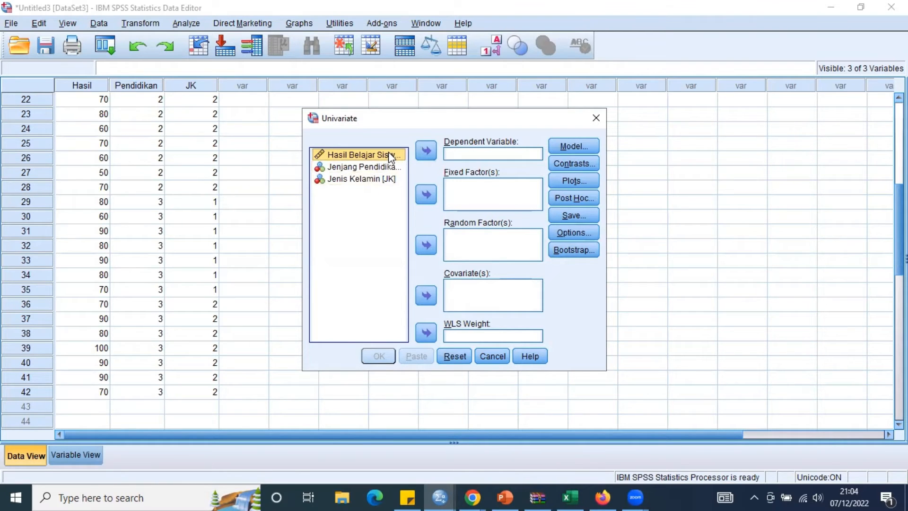
click(426, 150)
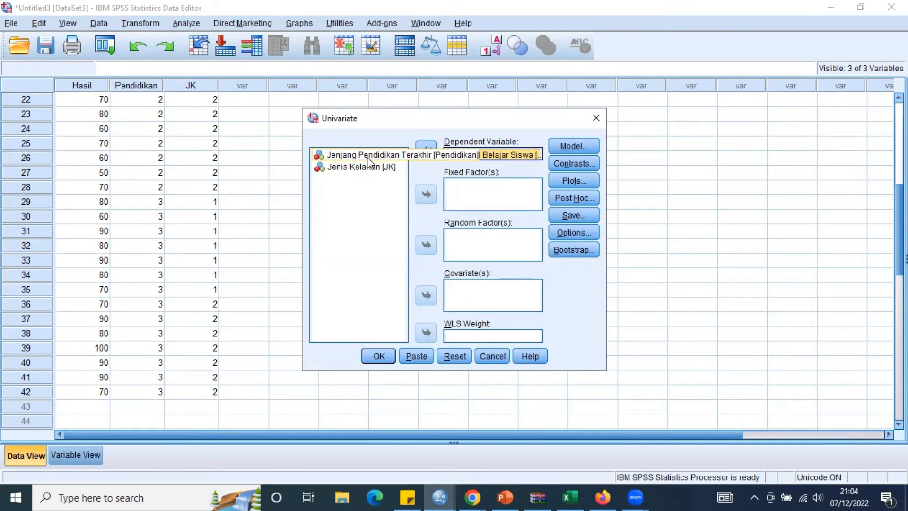
click(367, 157)
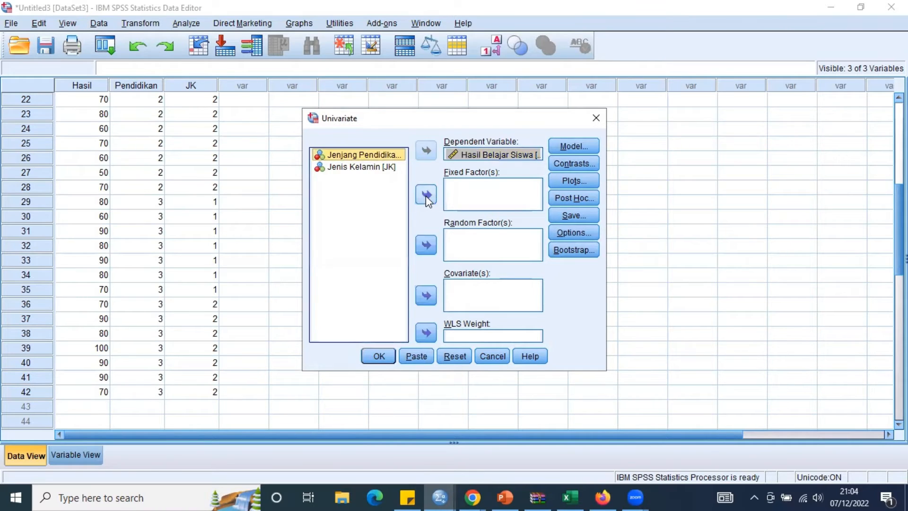
click(425, 194)
click(376, 155)
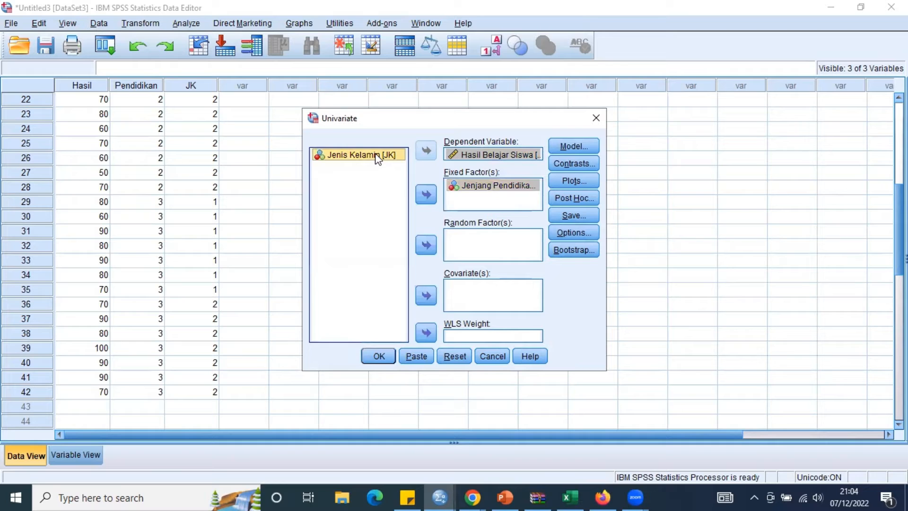
click(425, 196)
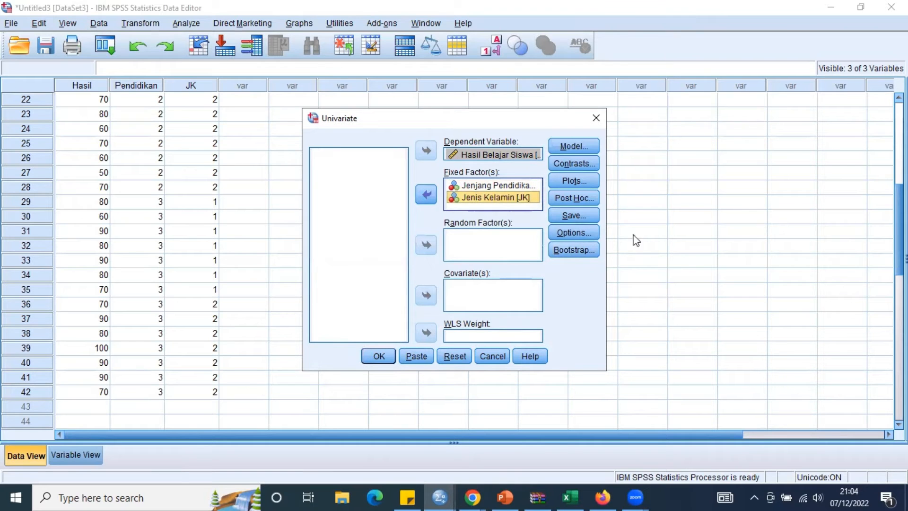
Include estimated marginal means for Pendidikan, JK and Pendidikan*JK in the Univariate options.
click(584, 234)
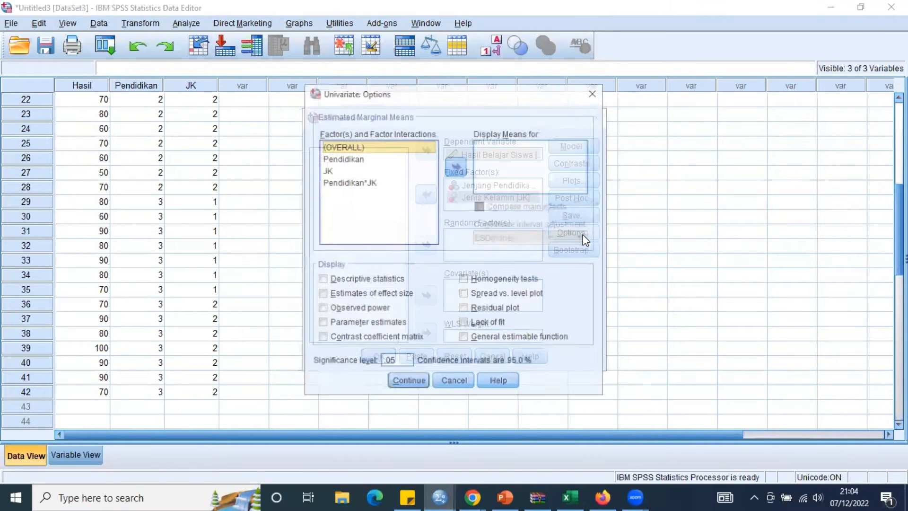
click(371, 156)
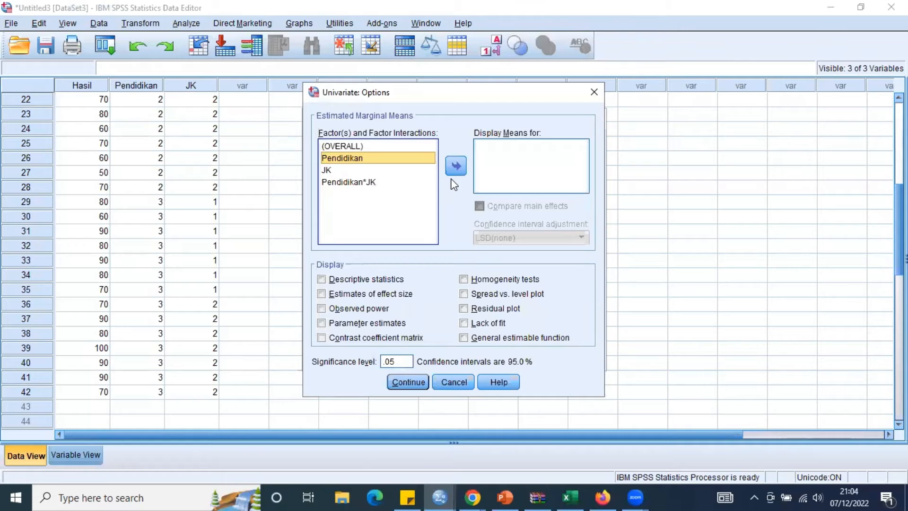
click(455, 167)
click(378, 170)
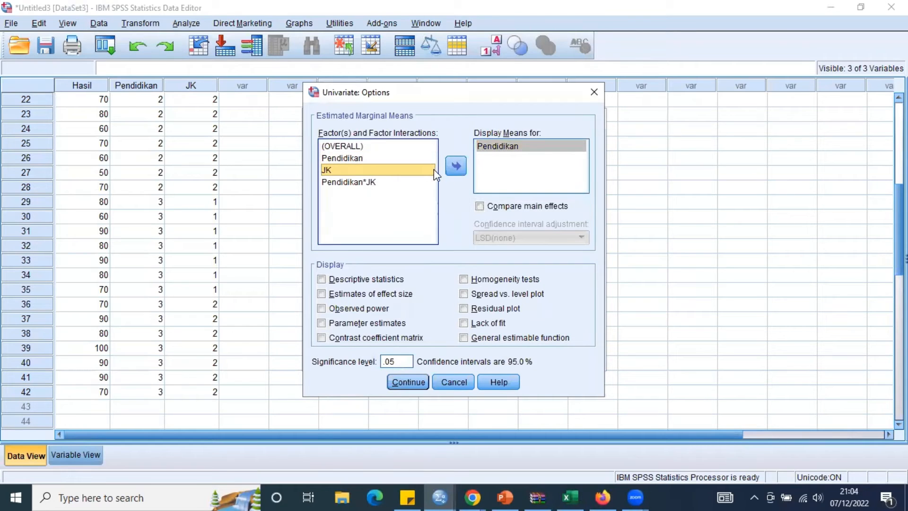
click(455, 166)
click(378, 182)
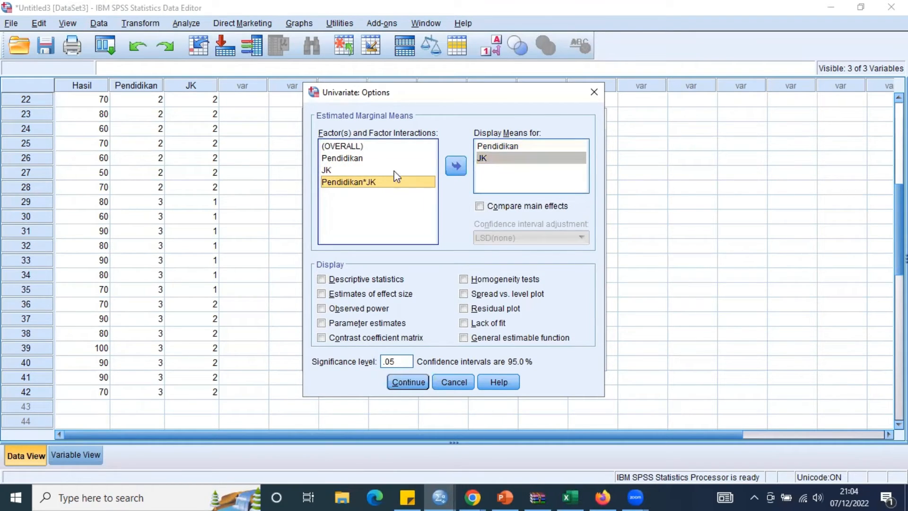
click(455, 173)
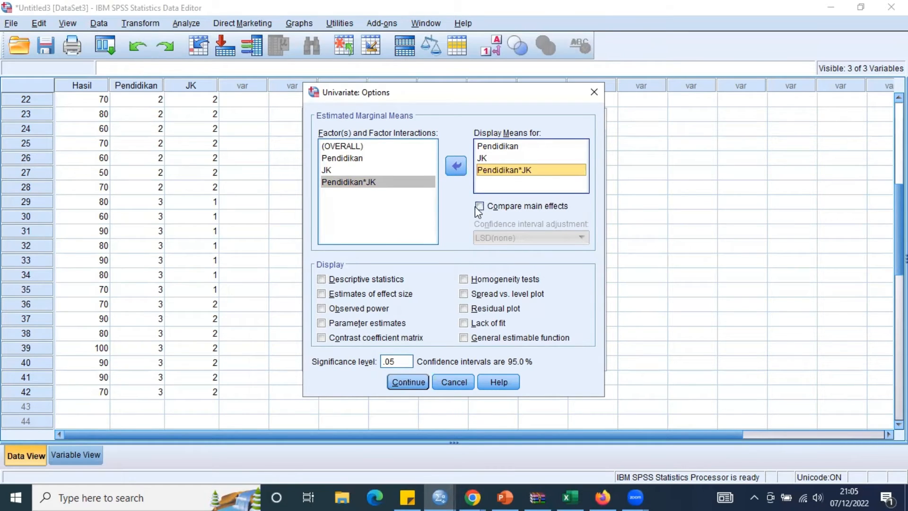
Enable descriptive statistics and homogeneity tests, and run the Univariate analysis to show its output tables.
click(355, 279)
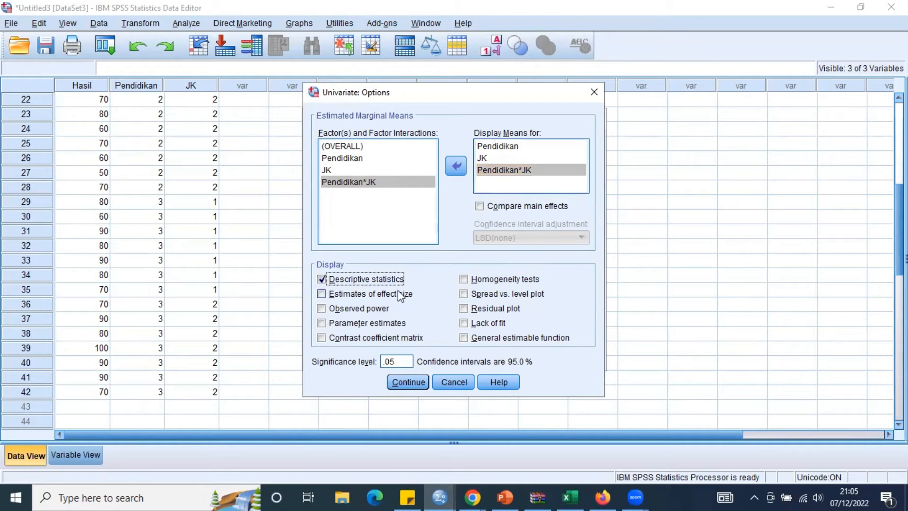
click(464, 280)
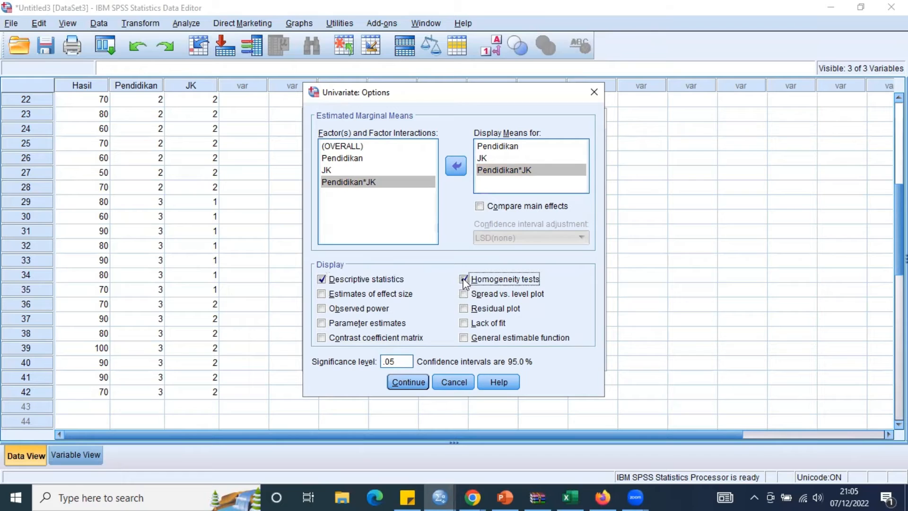
click(418, 383)
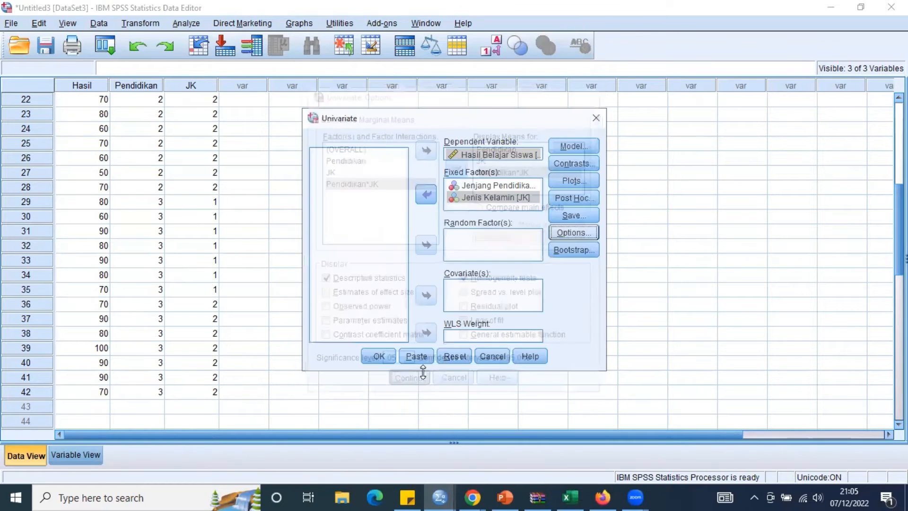
click(381, 355)
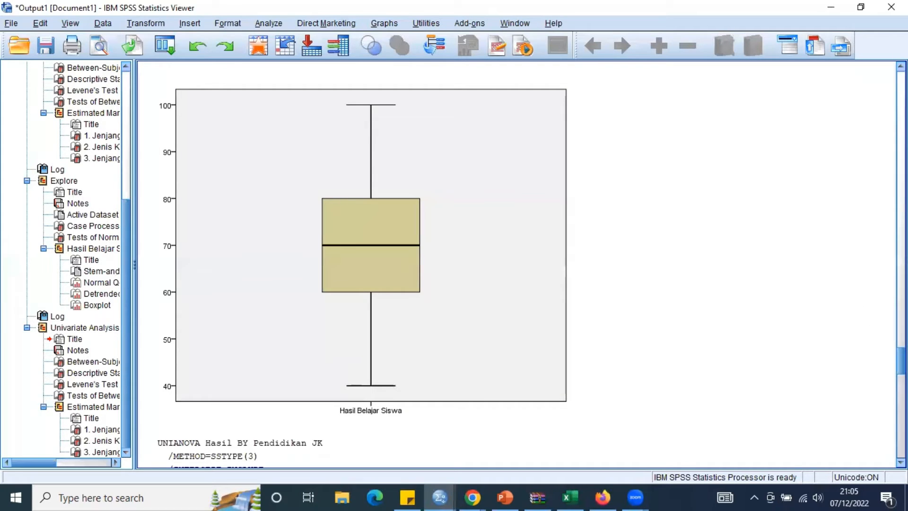
scroll(901, 359, down, 10)
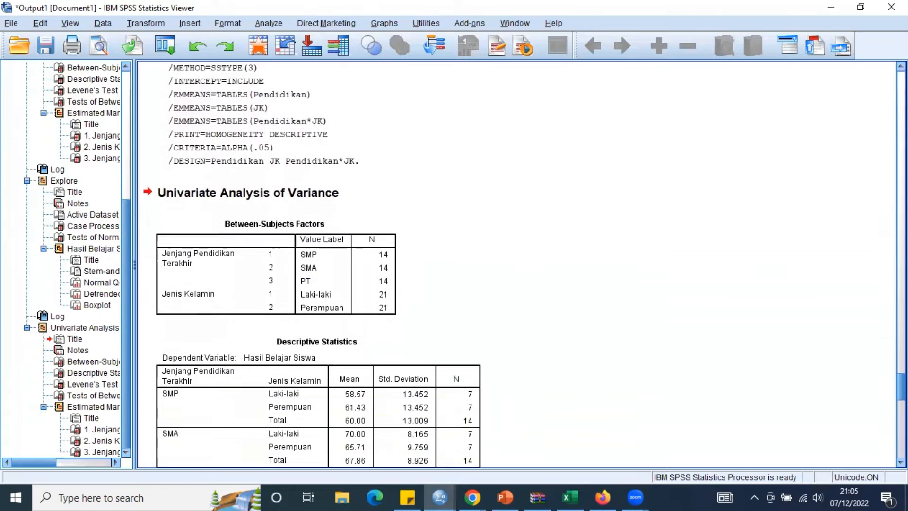
Examine the Between-Subjects Factors and Descriptive Statistics tables of the Univariate Analysis of Variance output.
scroll(520, 265, down, 1)
scroll(312, 265, down, 2)
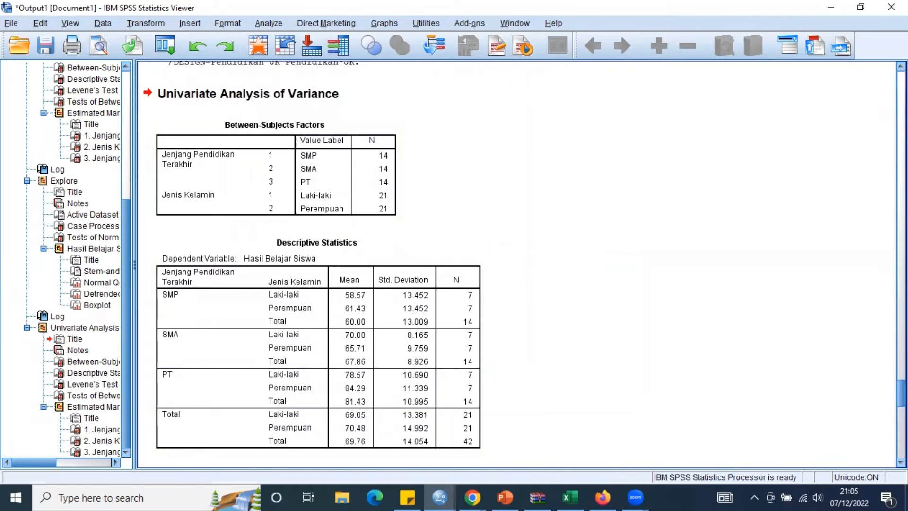
scroll(312, 264, down, 6)
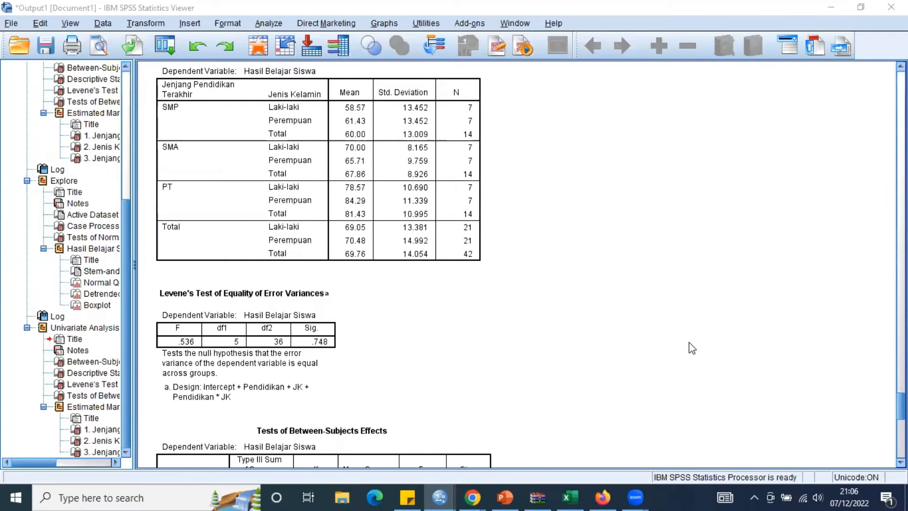
scroll(691, 346, up, 5)
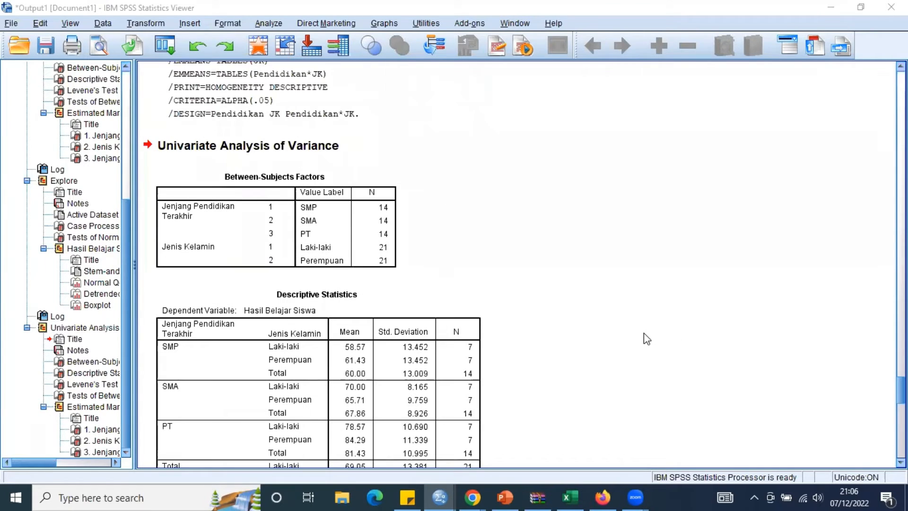
scroll(424, 258, down, 1)
click(424, 258)
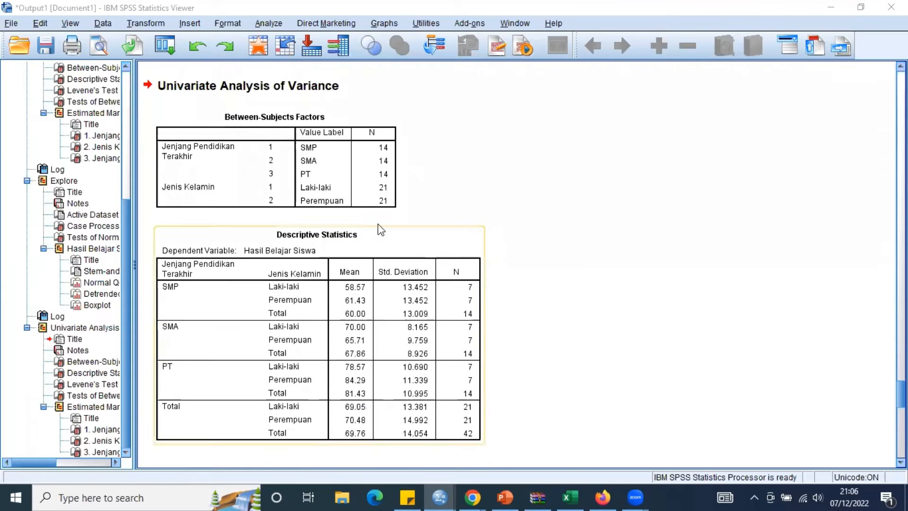
click(225, 203)
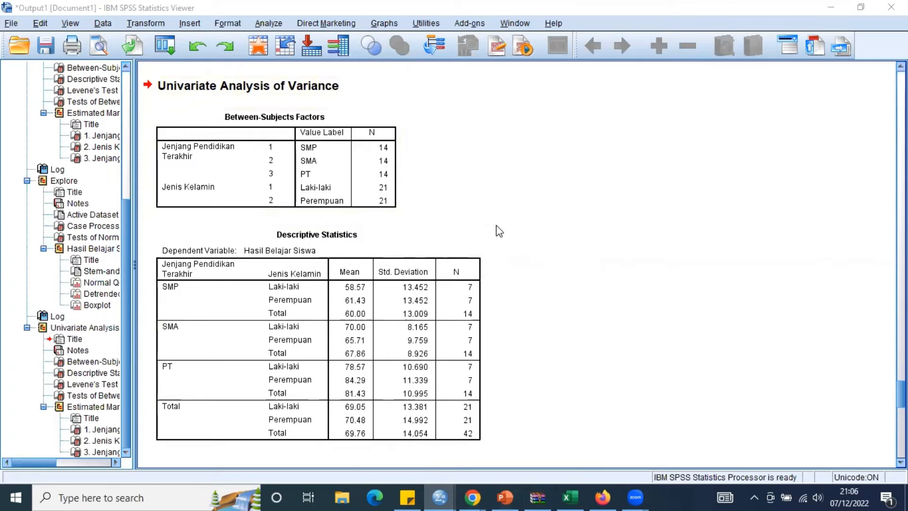
click(399, 166)
Examine Levene's Test of Equality of Error Variances and the Tests of Between-Subjects Effects table in the output.
scroll(317, 255, down, 2)
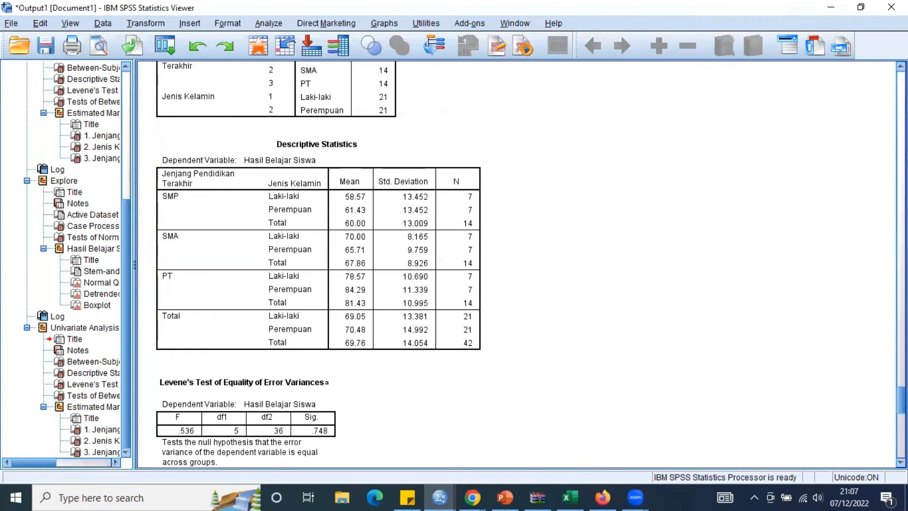
scroll(520, 265, down, 1)
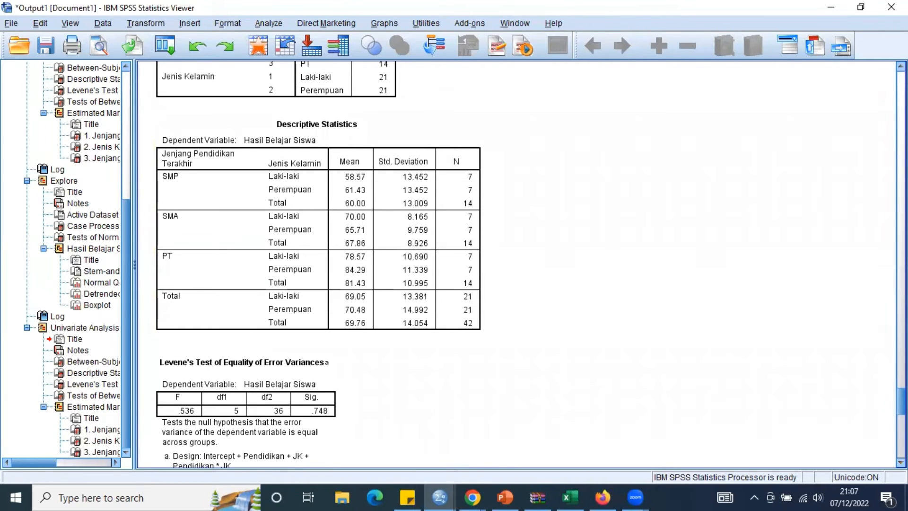
scroll(206, 313, down, 3)
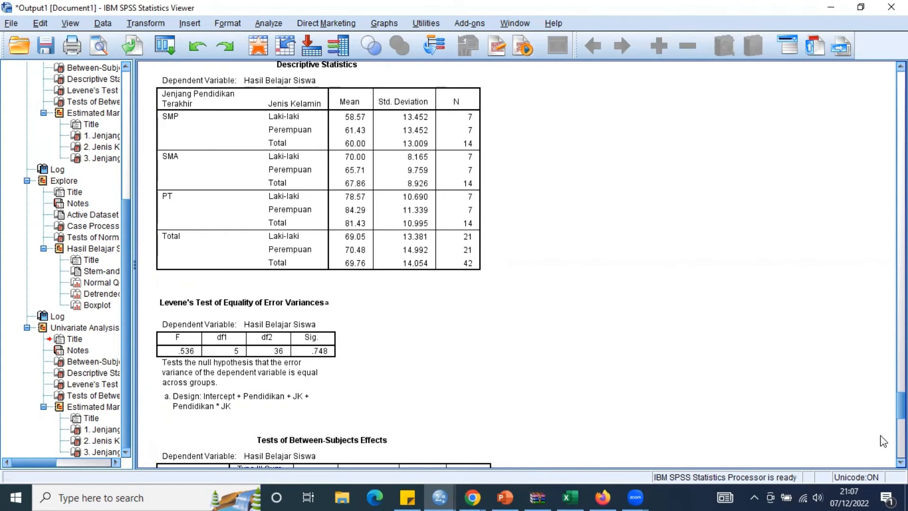
scroll(324, 265, down, 1)
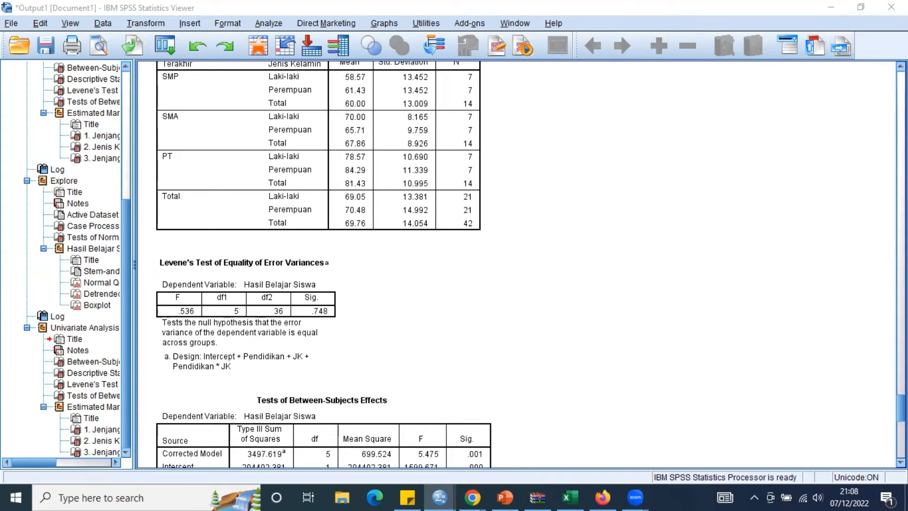
click(900, 407)
scroll(900, 407, down, 4)
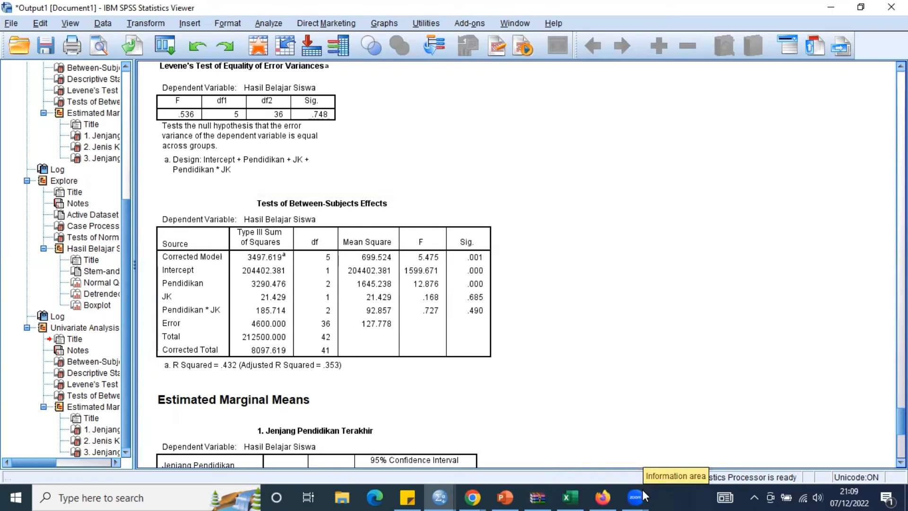
Switch to the sticky note to read the two-way ANOVA decision rules, and return to the SPSS output.
mouse_move(604, 495)
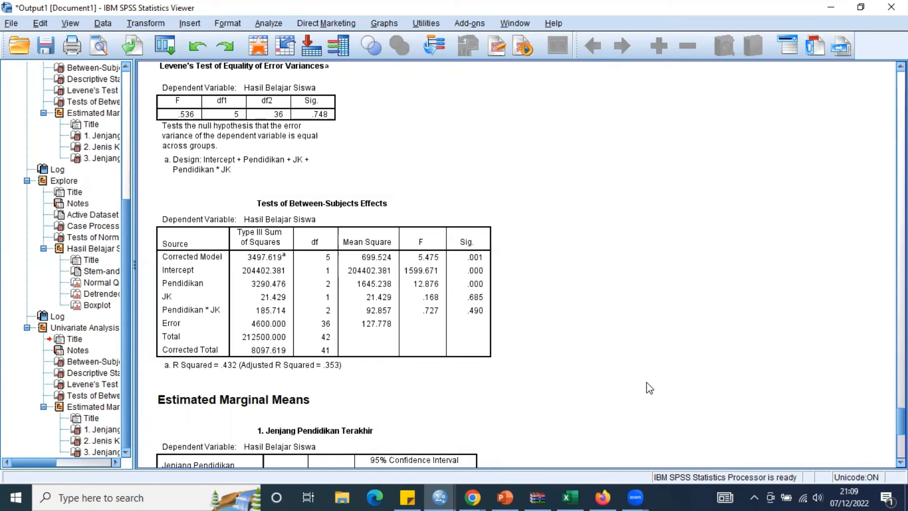
click(407, 496)
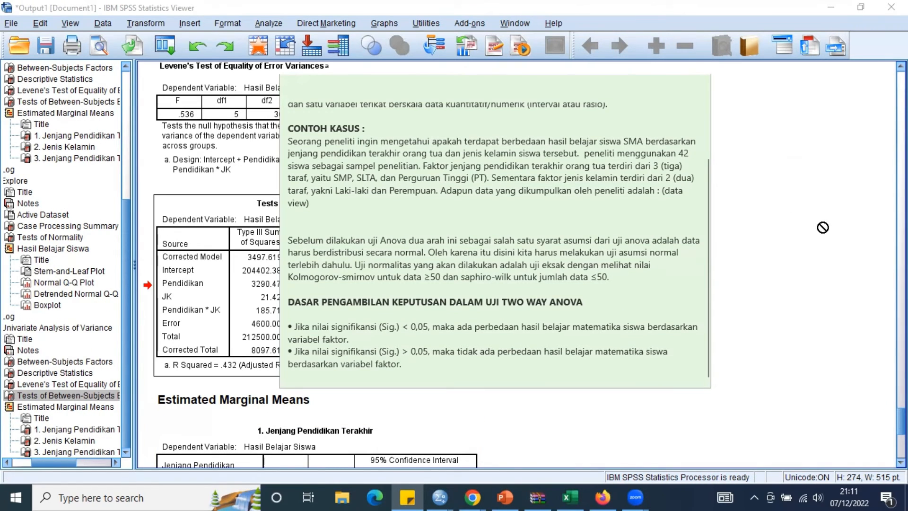
click(781, 219)
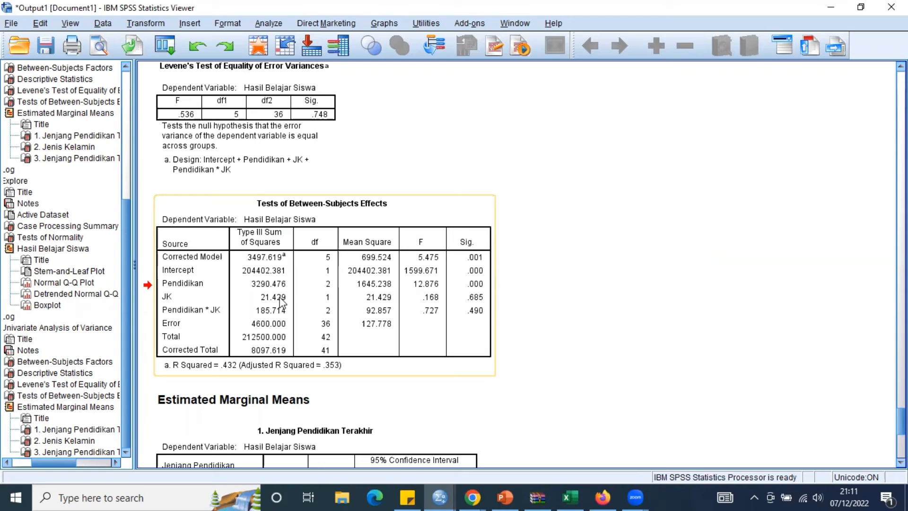
Examine the significance values for JK and Pendidikan*JK in the between-subjects effects table, and view the Estimated Marginal Means tables.
click(169, 296)
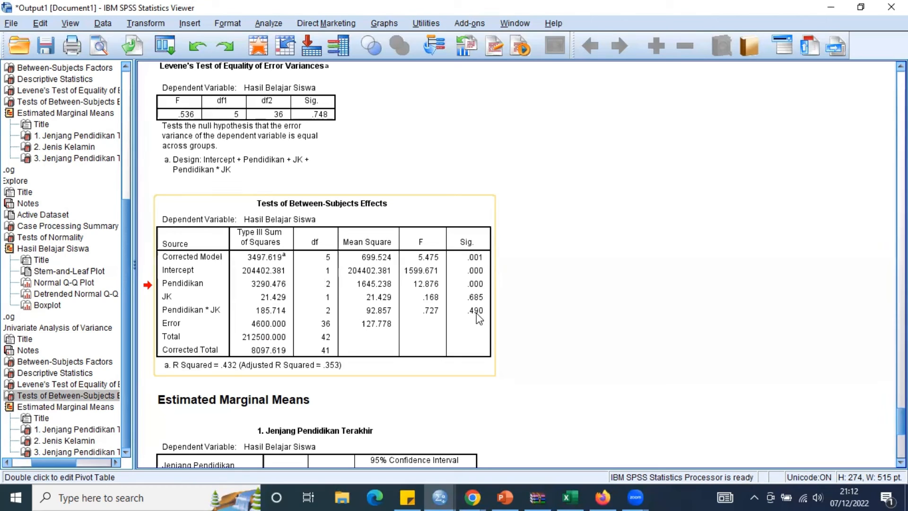
drag(479, 319, 359, 370)
scroll(648, 205, down, 3)
click(358, 346)
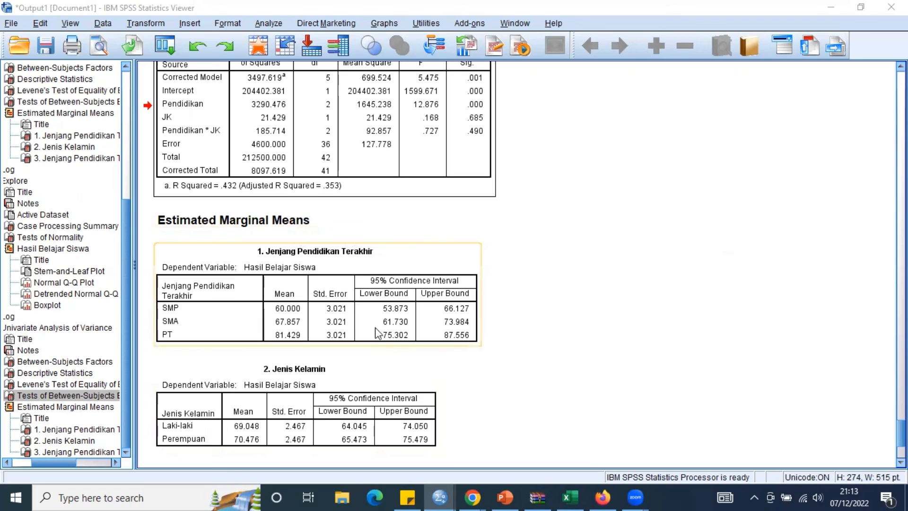